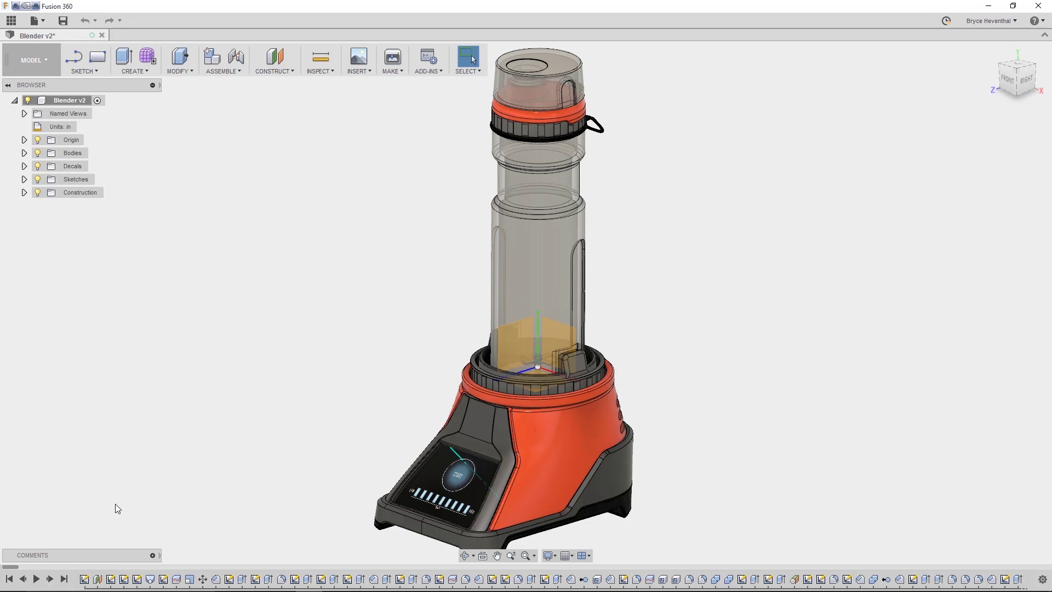
Change the Chamfer8 distance on the blender base rim from 0.05 in to 0.1 in
{"action": "left_click", "coordinate": [36, 579]}
{"action": "right_click", "coordinate": [610, 580]}
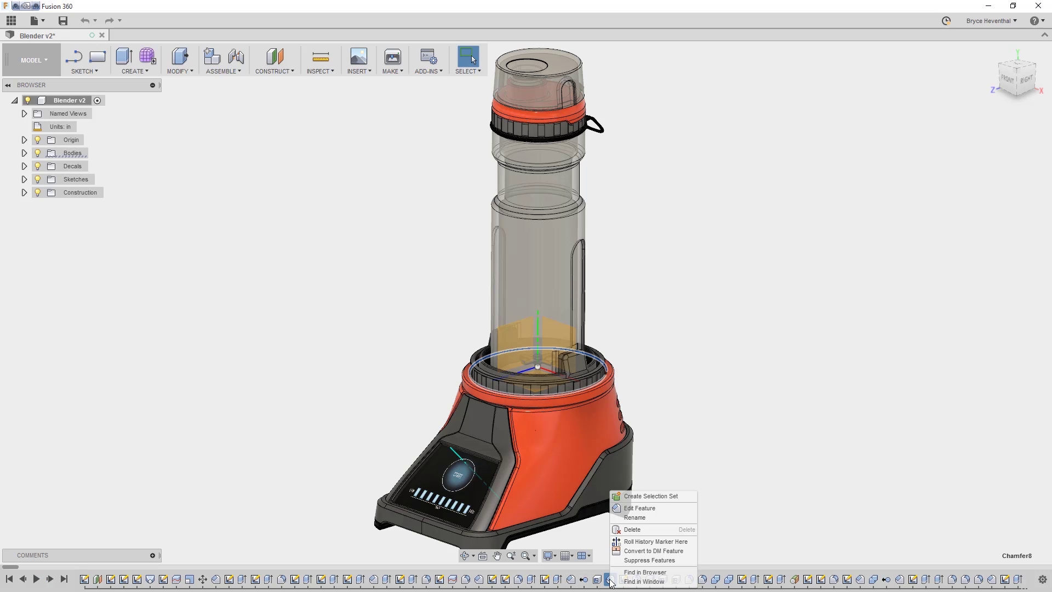
{"action": "left_click", "coordinate": [624, 510]}
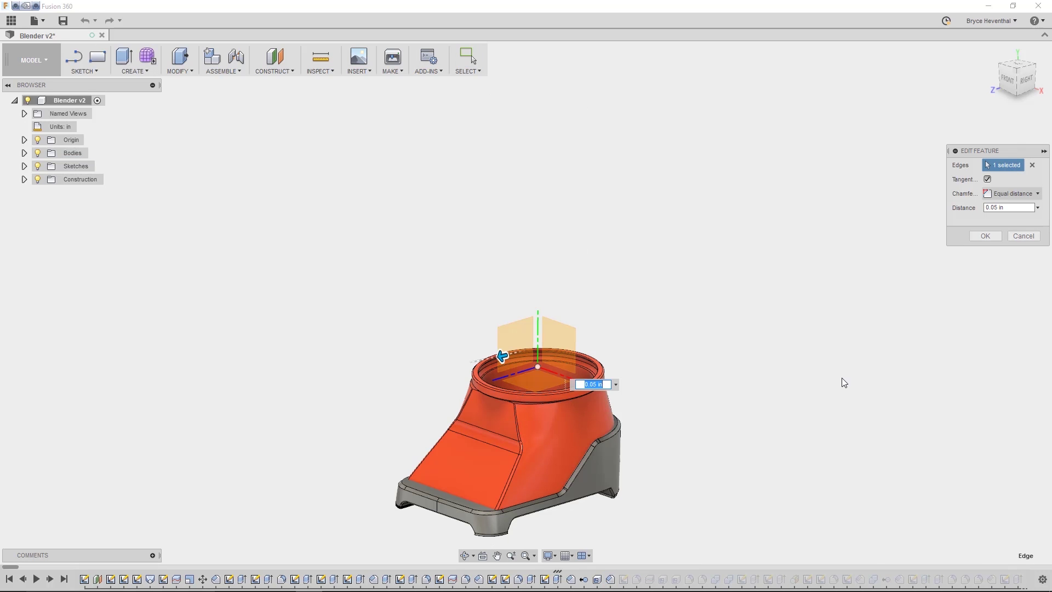
{"action": "left_click", "coordinate": [1006, 206]}
{"action": "double_click", "coordinate": [1006, 206]}
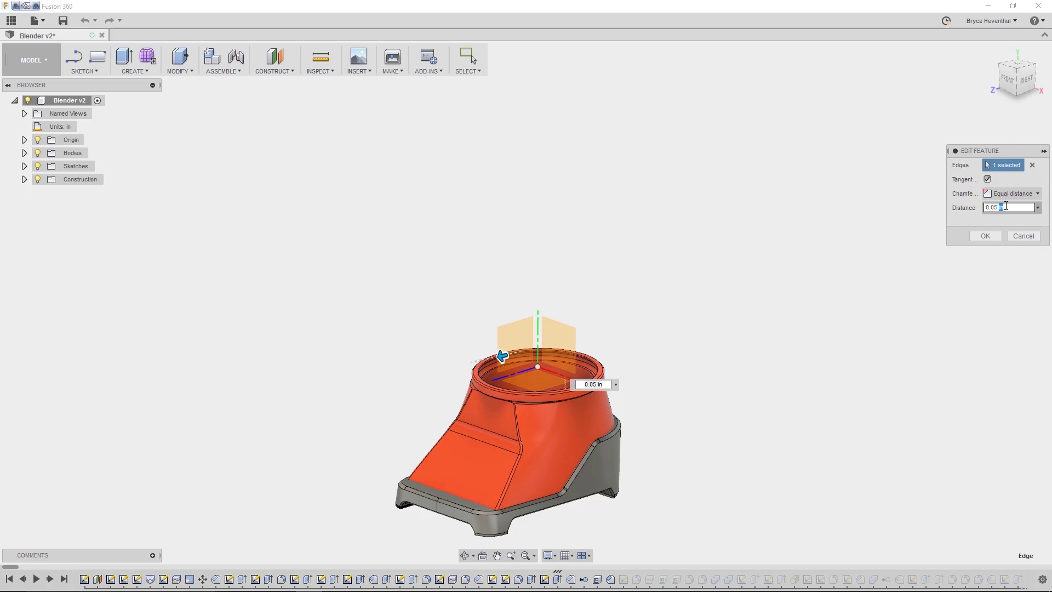
{"action": "key", "text": "BackSpace"}
{"action": "key", "text": "BackSpace"}
{"action": "key", "text": "BackSpace"}
{"action": "key", "text": "BackSpace"}
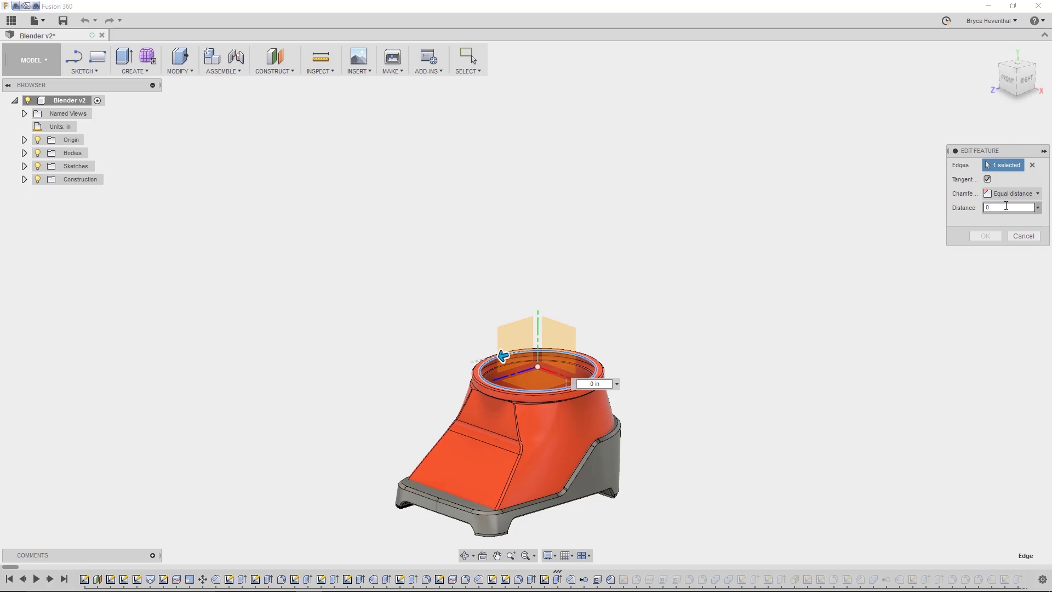
{"action": "type", "text": "1"}
{"action": "left_click", "coordinate": [988, 236]}
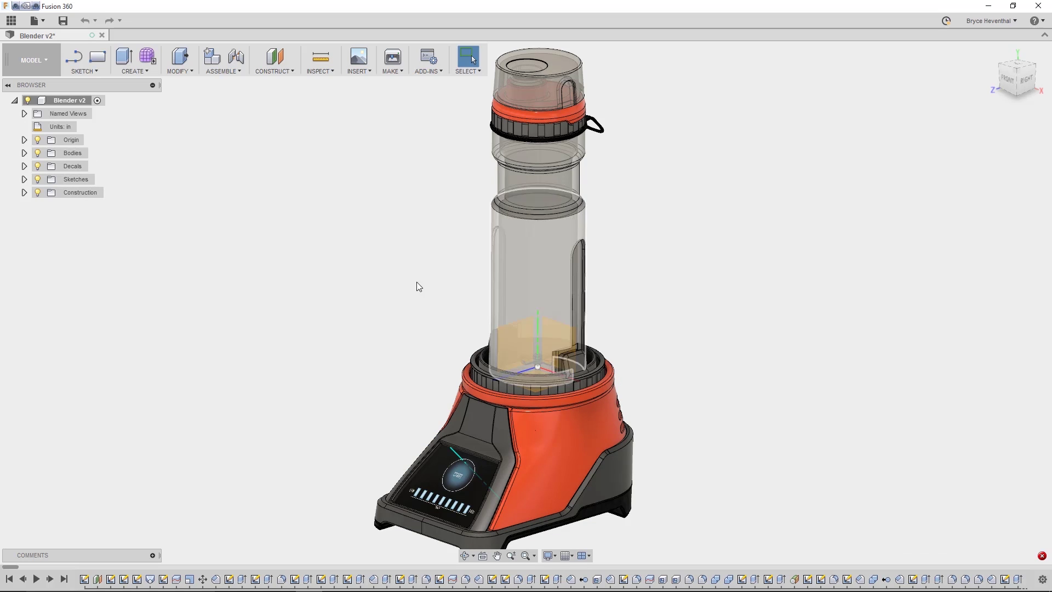
{"action": "left_click", "coordinate": [24, 152]}
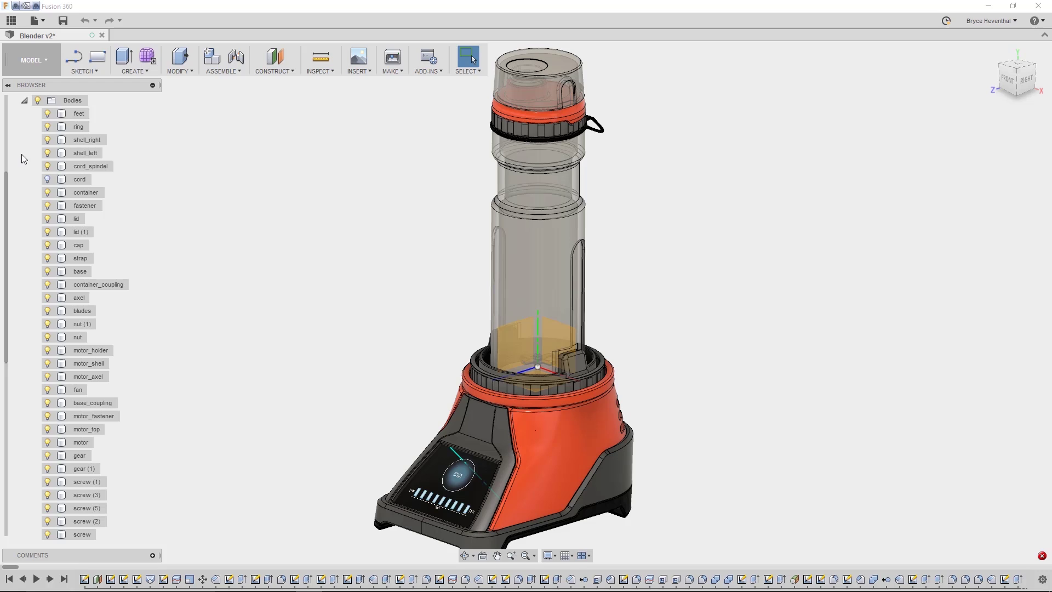
Create a new body group in the Bodies folder named 'Plastic Base'
{"action": "right_click", "coordinate": [64, 97]}
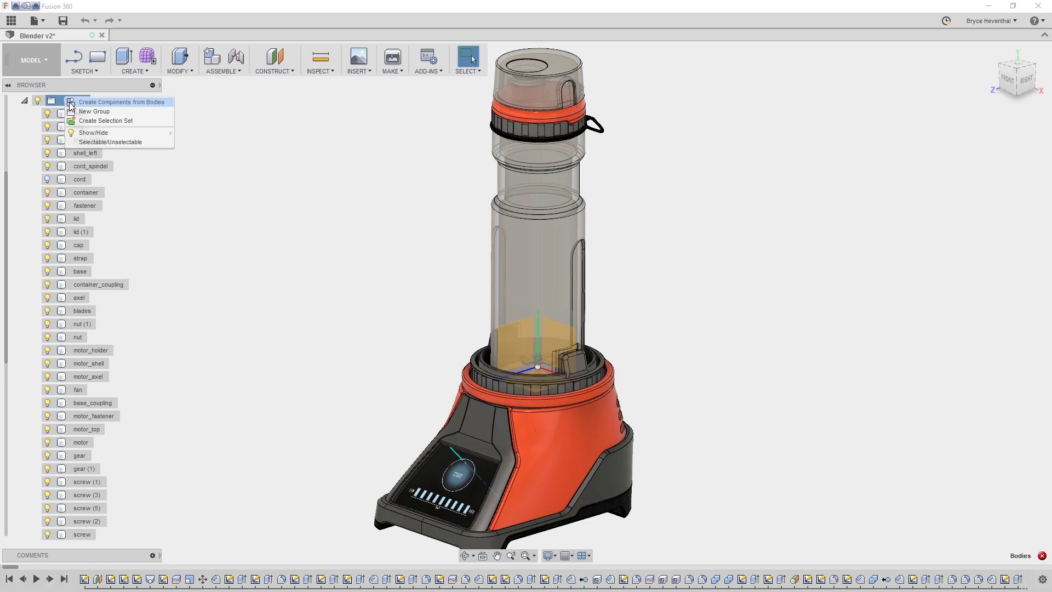
{"action": "left_click", "coordinate": [76, 111]}
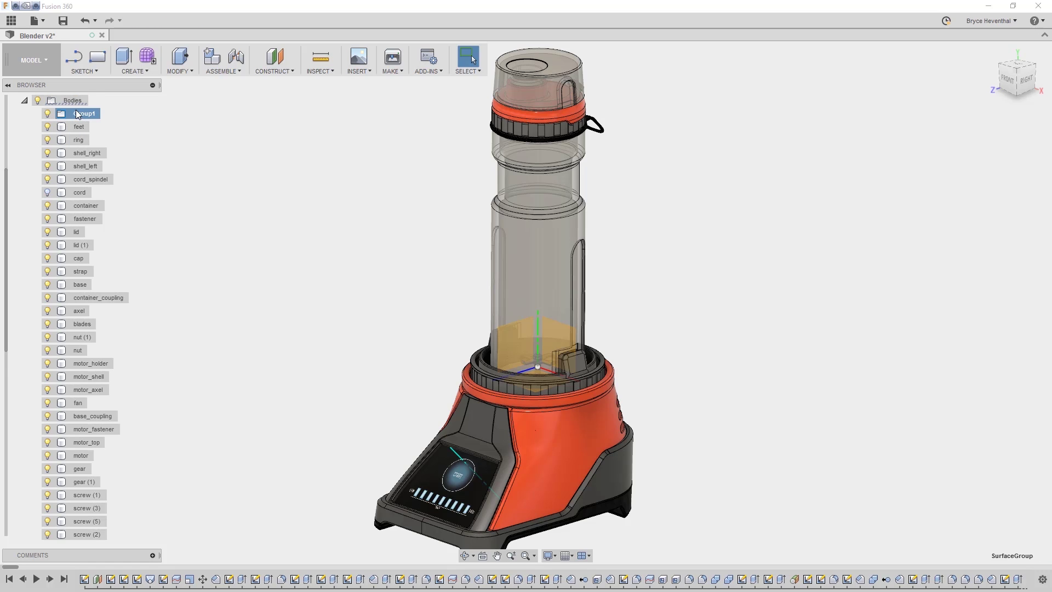
{"action": "double_click", "coordinate": [84, 114]}
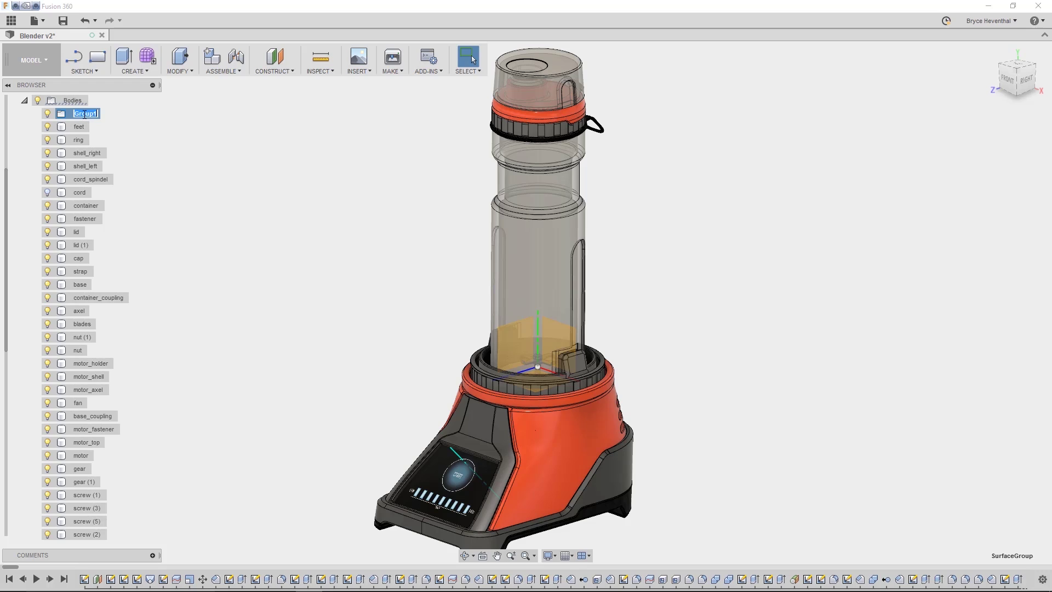
{"action": "type", "text": "Plastic Base"}
{"action": "key", "text": "Return"}
Move the feet, ring, shell_right, shell_left and base bodies into Plastic Base
{"action": "left_click", "coordinate": [80, 127]}
{"action": "left_click", "coordinate": [78, 140], "text": "ctrl"}
{"action": "left_click", "coordinate": [78, 153], "text": "ctrl"}
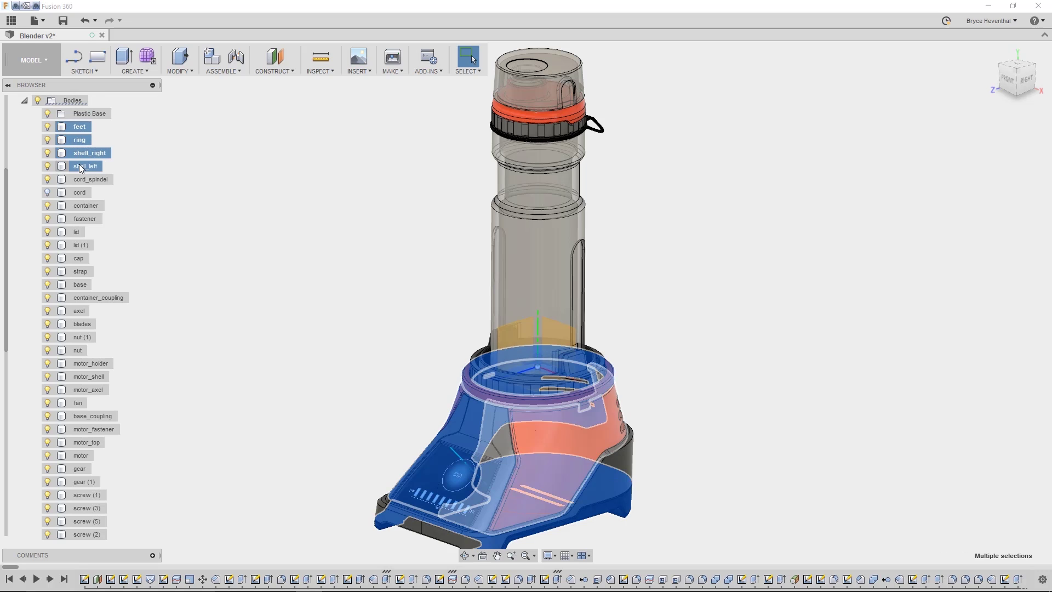
{"action": "left_click", "coordinate": [79, 166], "text": "ctrl"}
{"action": "left_click", "coordinate": [71, 284], "text": "ctrl"}
{"action": "left_click_drag", "start_coordinate": [71, 284], "coordinate": [82, 113]}
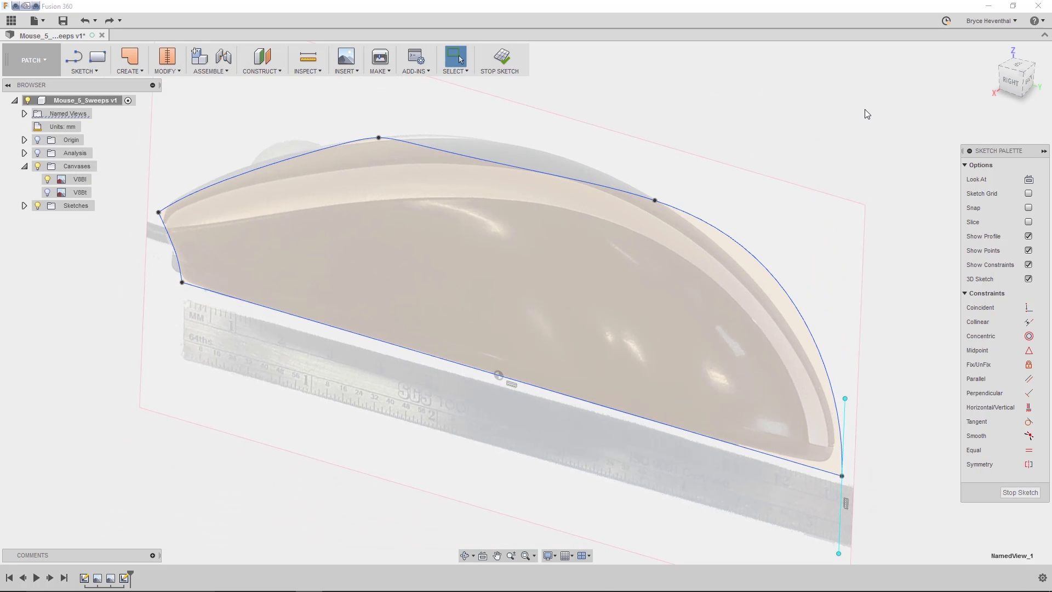
From the right view, lift the top spline point's left tangent handle to raise the curve
{"action": "left_click", "coordinate": [1014, 86]}
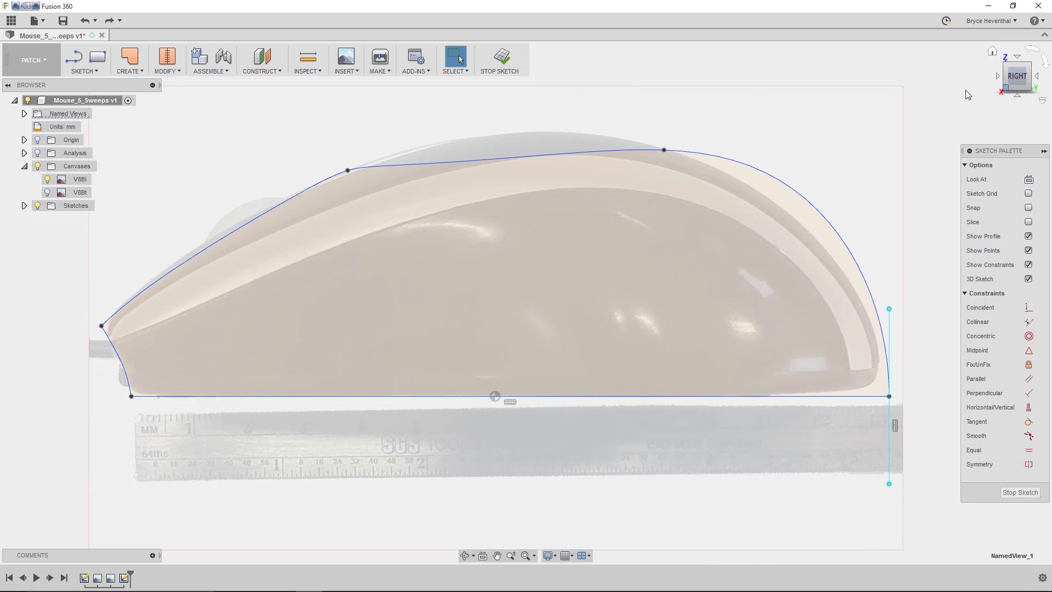
{"action": "left_click", "coordinate": [663, 150]}
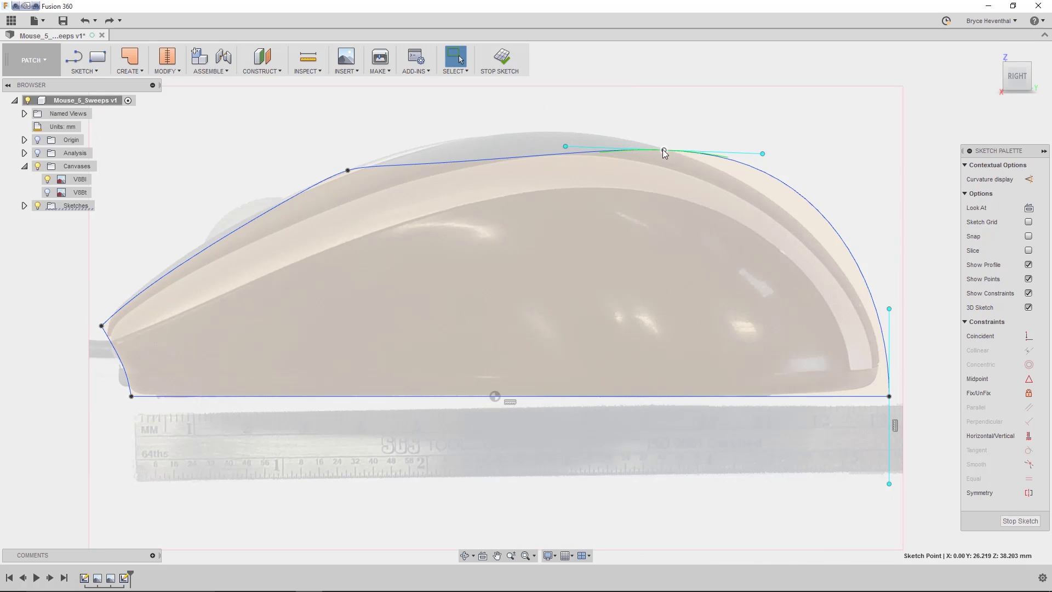
{"action": "left_click", "coordinate": [565, 147]}
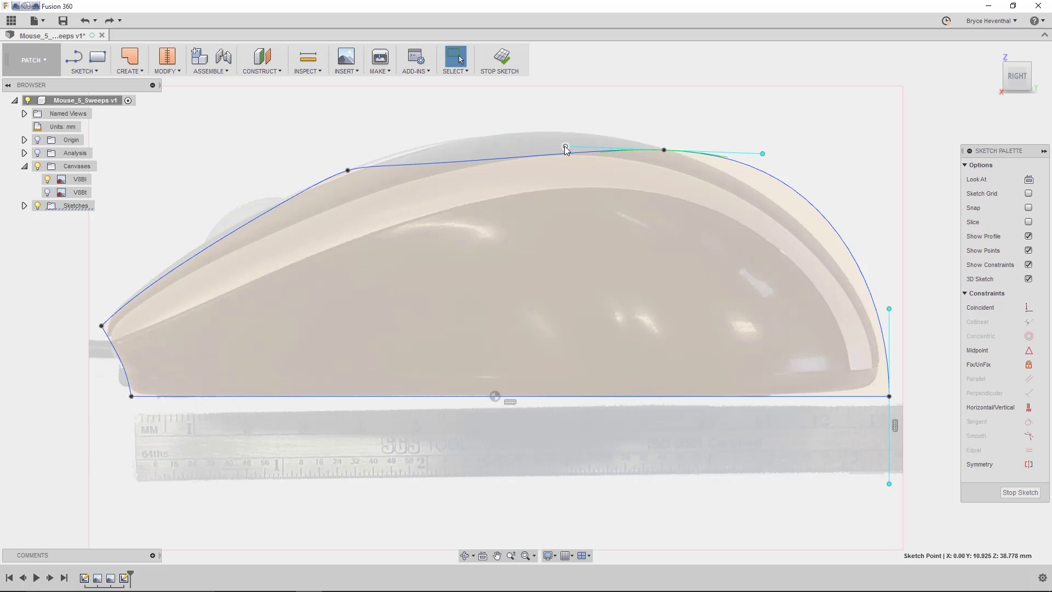
{"action": "right_click", "coordinate": [565, 149]}
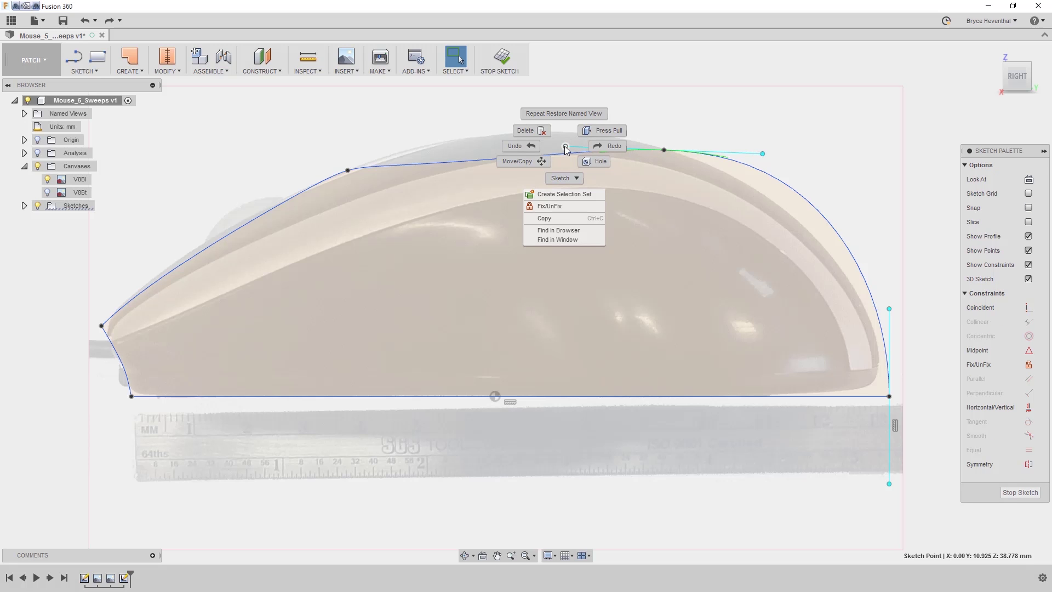
{"action": "left_click", "coordinate": [530, 163]}
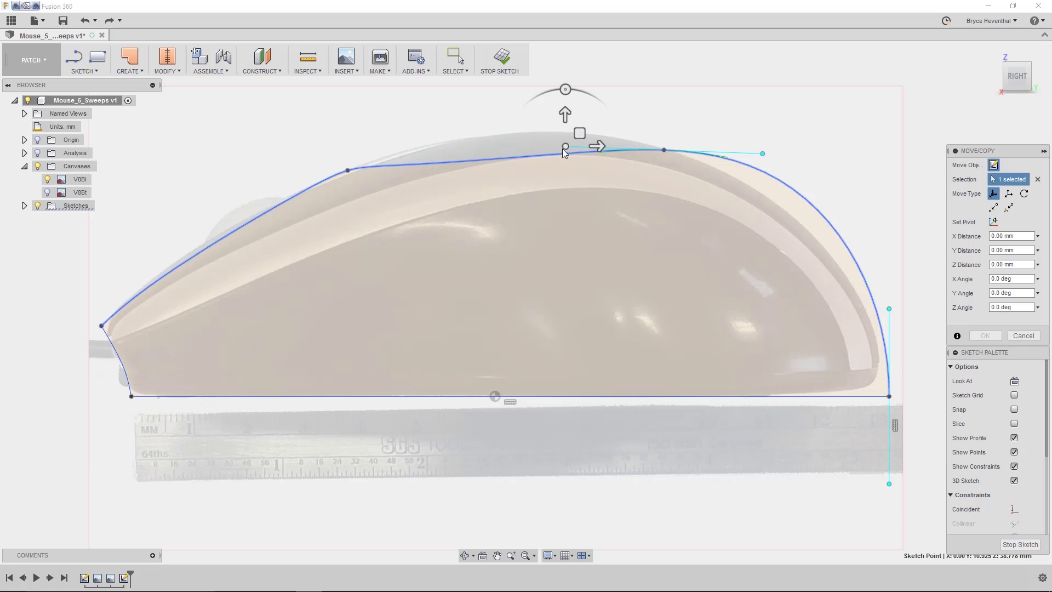
{"action": "mouse_move", "coordinate": [565, 113]}
{"action": "left_mouse_down"}
{"action": "mouse_move", "coordinate": [564, 103]}
{"action": "mouse_move", "coordinate": [574, 116]}
{"action": "left_mouse_up"}
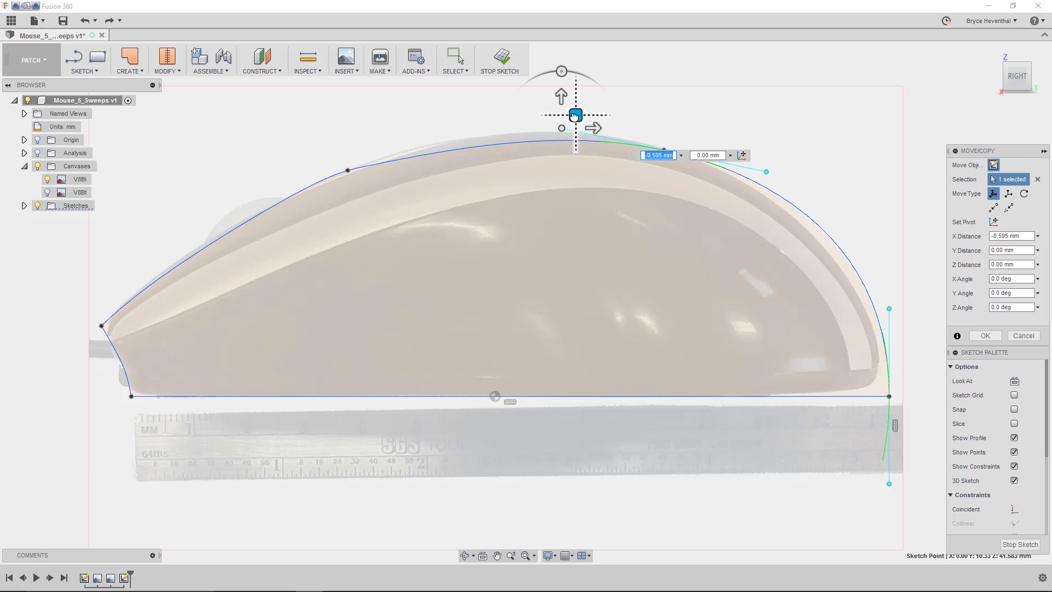
Rotate the top point's tangent and pull the upper and front handles to match the photo
{"action": "left_click", "coordinate": [665, 150]}
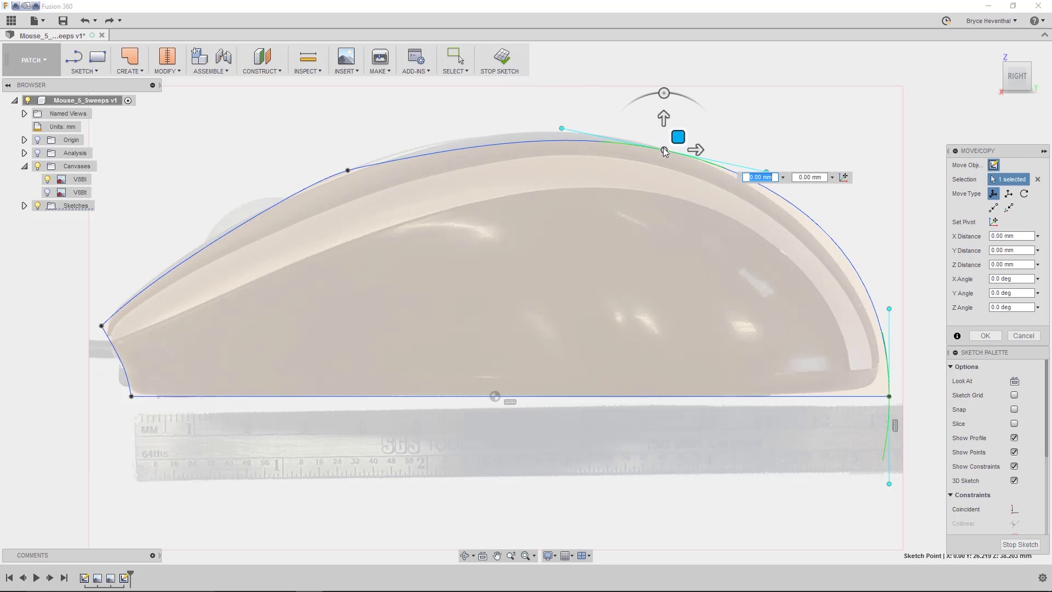
{"action": "mouse_move", "coordinate": [664, 94]}
{"action": "left_mouse_down"}
{"action": "mouse_move", "coordinate": [652, 97]}
{"action": "mouse_move", "coordinate": [662, 93]}
{"action": "left_mouse_up"}
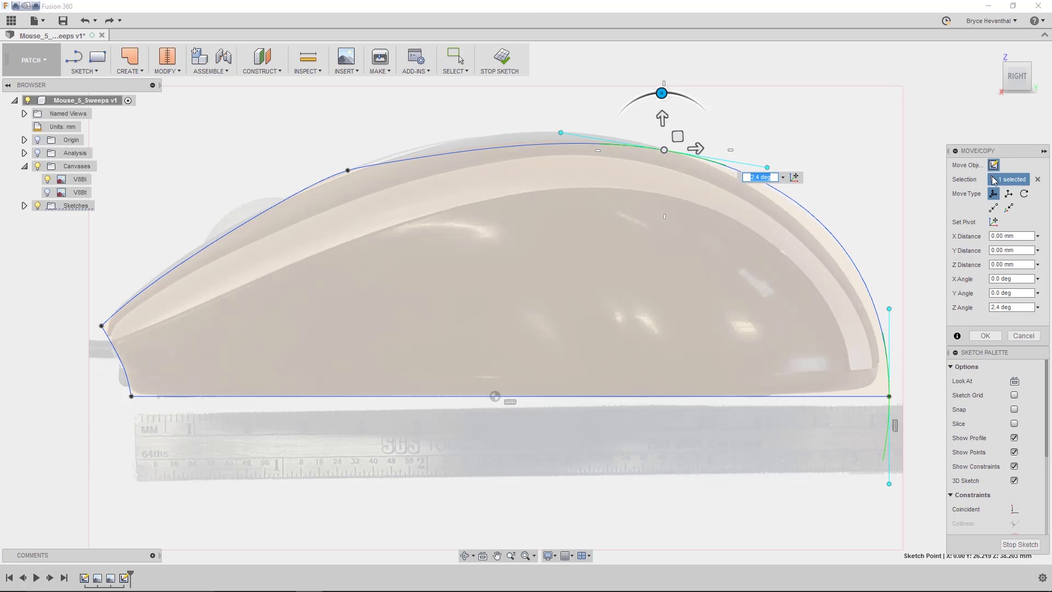
{"action": "left_click", "coordinate": [1038, 180]}
{"action": "left_click", "coordinate": [561, 132]}
{"action": "mouse_move", "coordinate": [574, 119]}
{"action": "left_mouse_down"}
{"action": "mouse_move", "coordinate": [558, 105]}
{"action": "mouse_move", "coordinate": [590, 107]}
{"action": "left_mouse_up"}
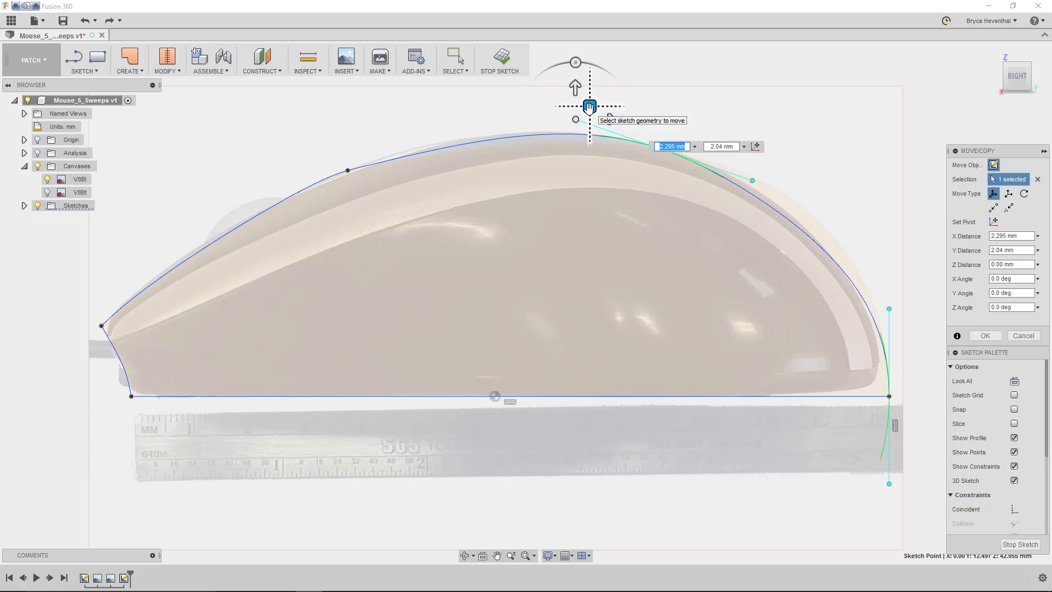
{"action": "left_click", "coordinate": [364, 155]}
{"action": "left_click_drag", "start_coordinate": [363, 155], "coordinate": [406, 143]}
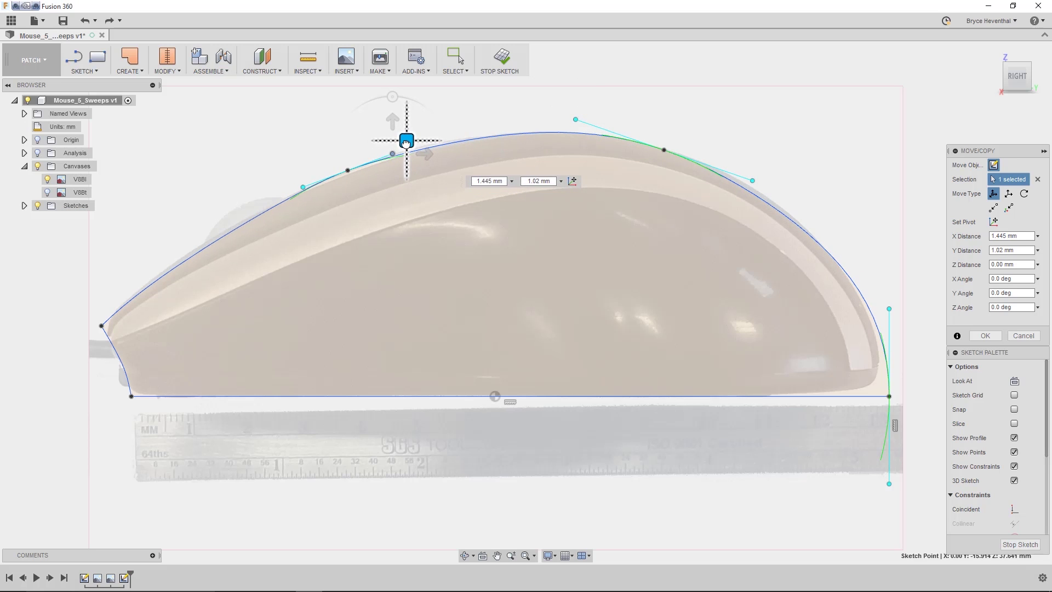
{"action": "left_click", "coordinate": [349, 167]}
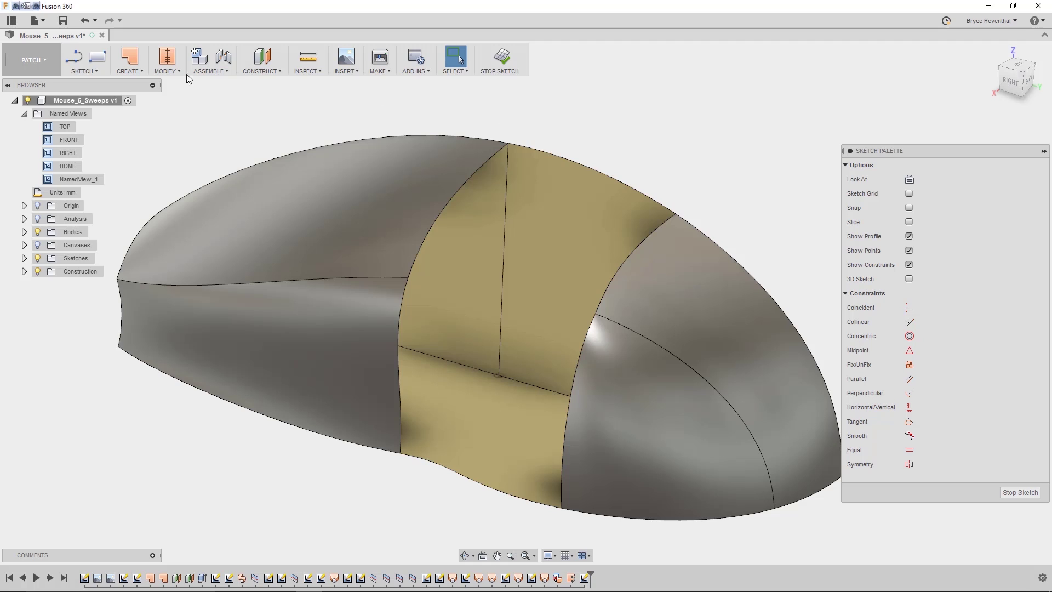
Draw a spline across the yellow patch starting at its left vertex
{"action": "left_click", "coordinate": [97, 71]}
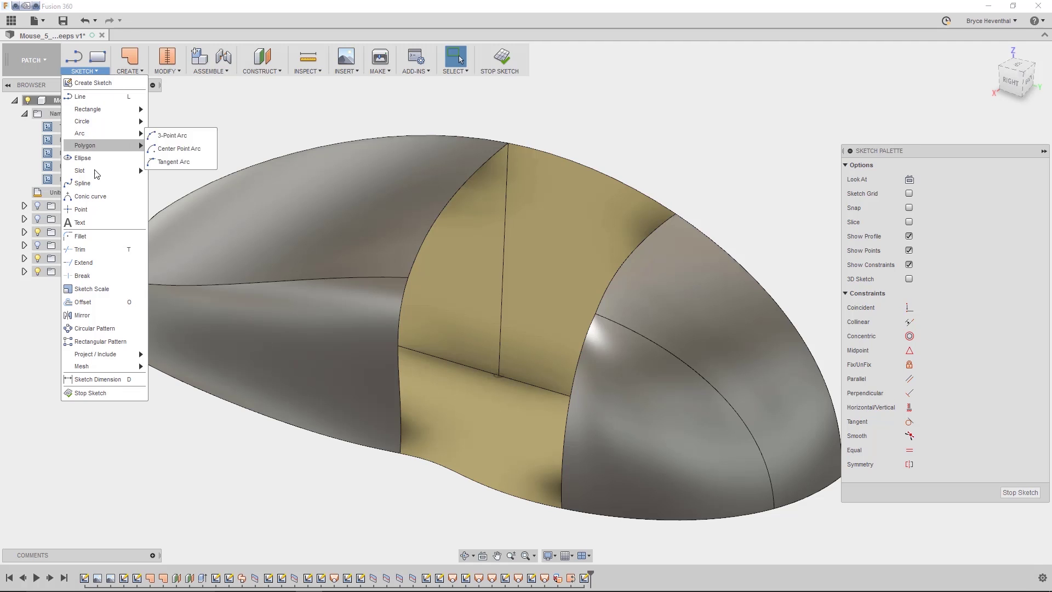
{"action": "left_click", "coordinate": [93, 185]}
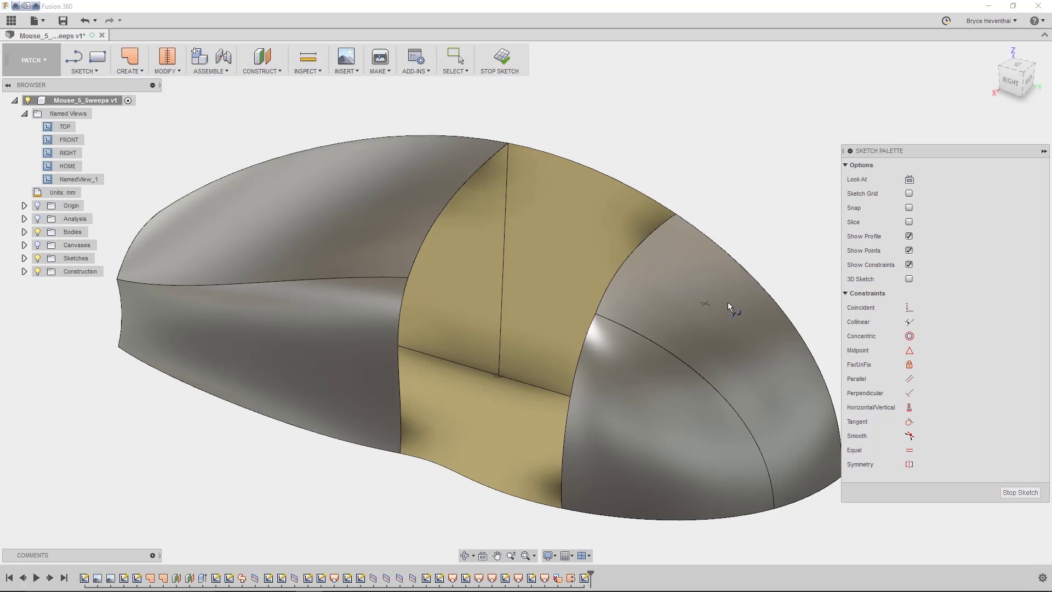
{"action": "key", "text": "Escape"}
{"action": "right_click", "coordinate": [780, 258]}
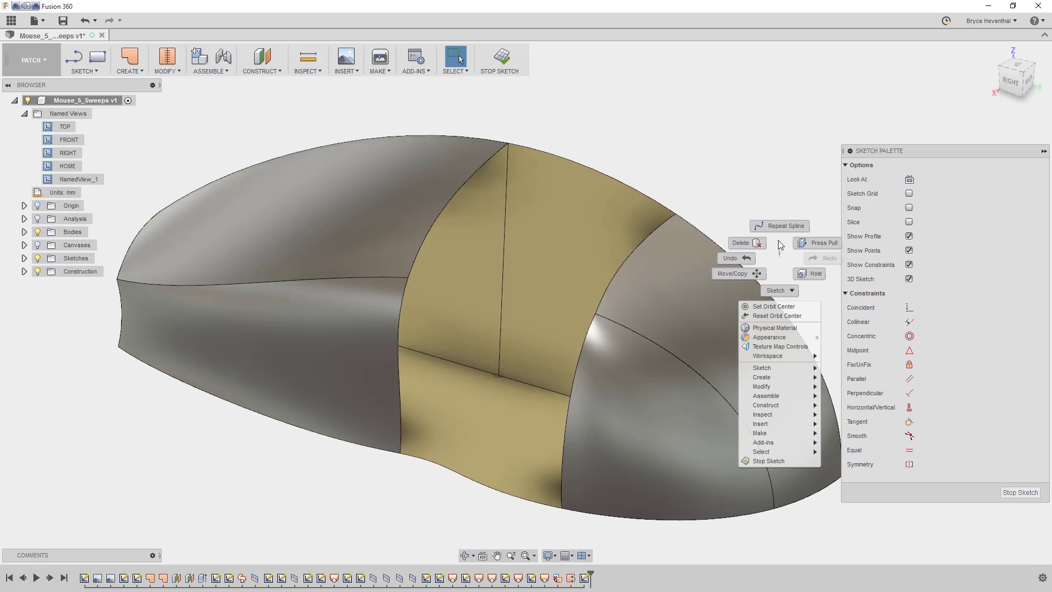
{"action": "left_click", "coordinate": [778, 224]}
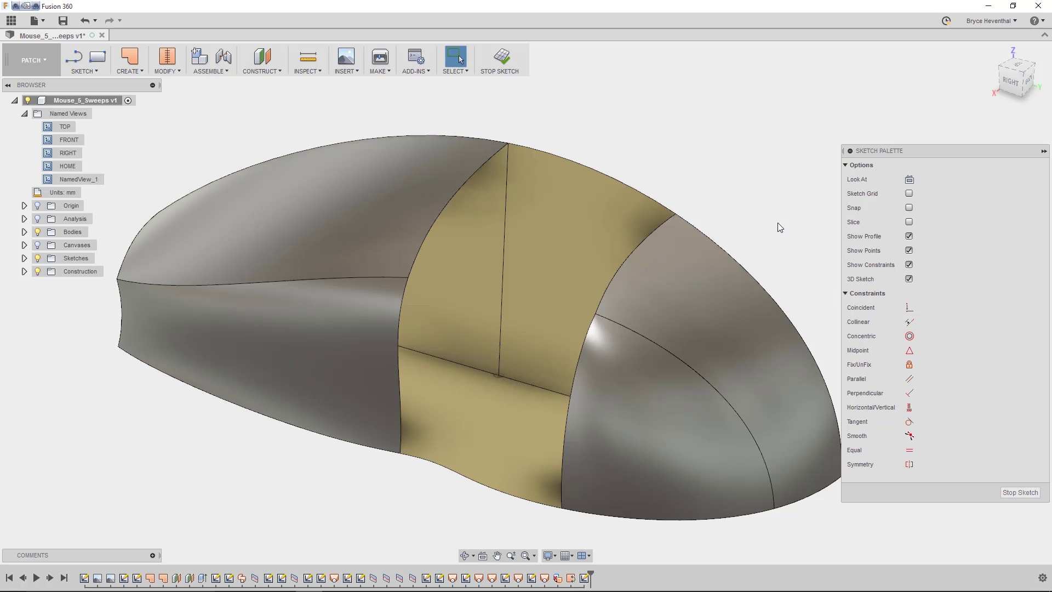
{"action": "left_click", "coordinate": [407, 277]}
{"action": "left_click", "coordinate": [568, 301]}
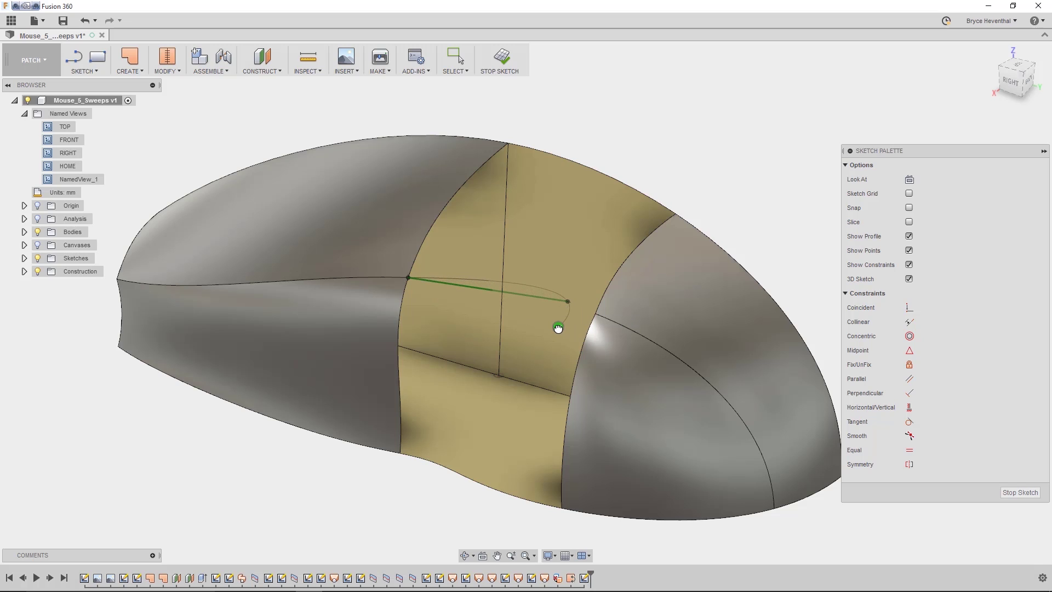
{"action": "left_click", "coordinate": [558, 327]}
{"action": "key", "text": "Escape"}
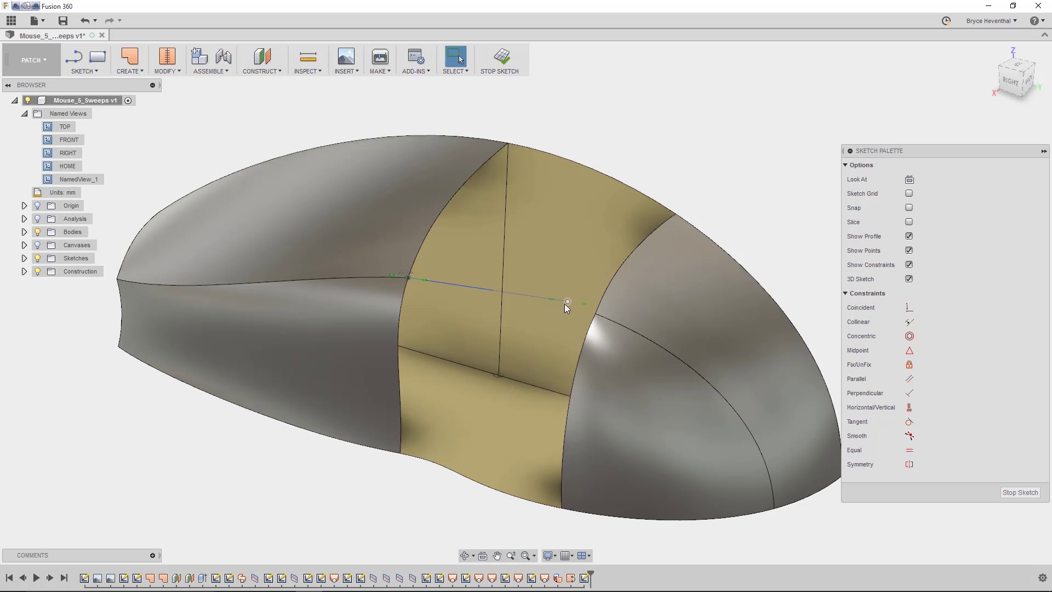
Make the spline's end point coincident with the neighbouring body vertex
{"action": "left_click", "coordinate": [567, 301]}
{"action": "left_click", "coordinate": [595, 315], "text": "shift"}
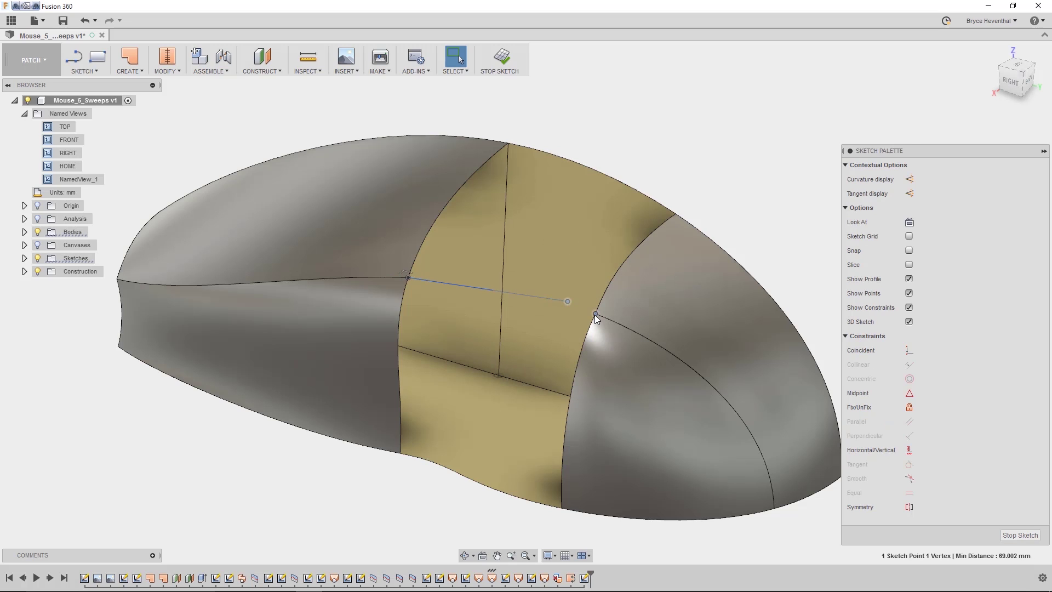
{"action": "left_click", "coordinate": [910, 351]}
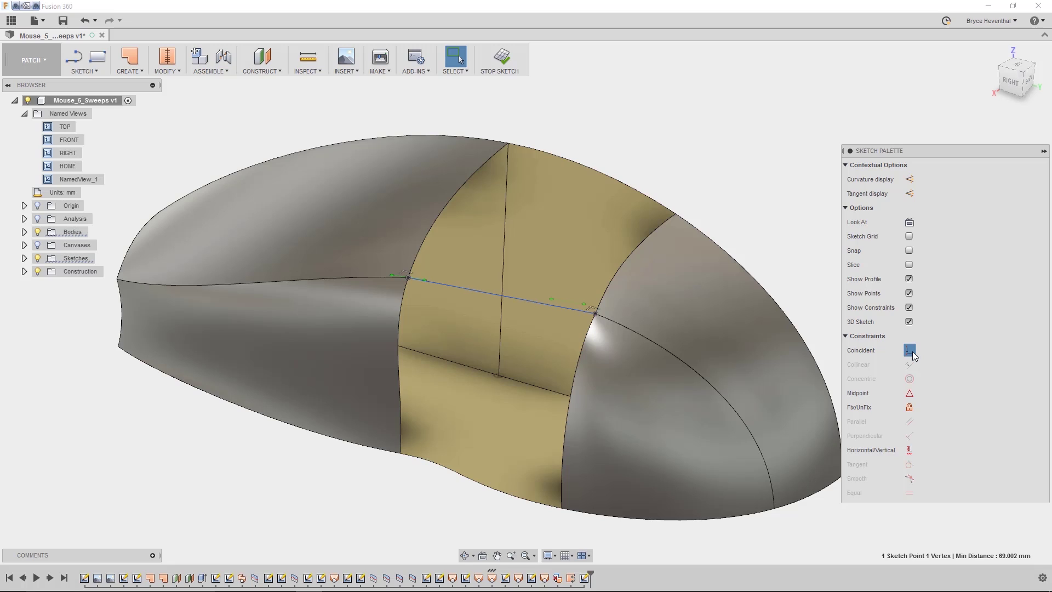
Constrain the middle-patch sketch curve tangent to the front and left surface edges
{"action": "left_click", "coordinate": [910, 351]}
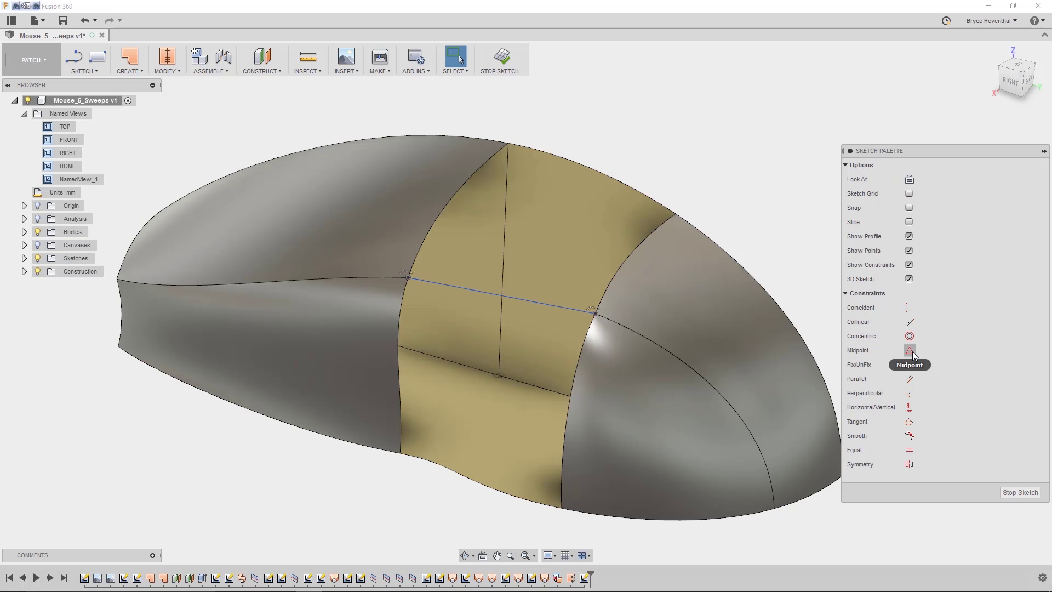
{"action": "left_click", "coordinate": [910, 421]}
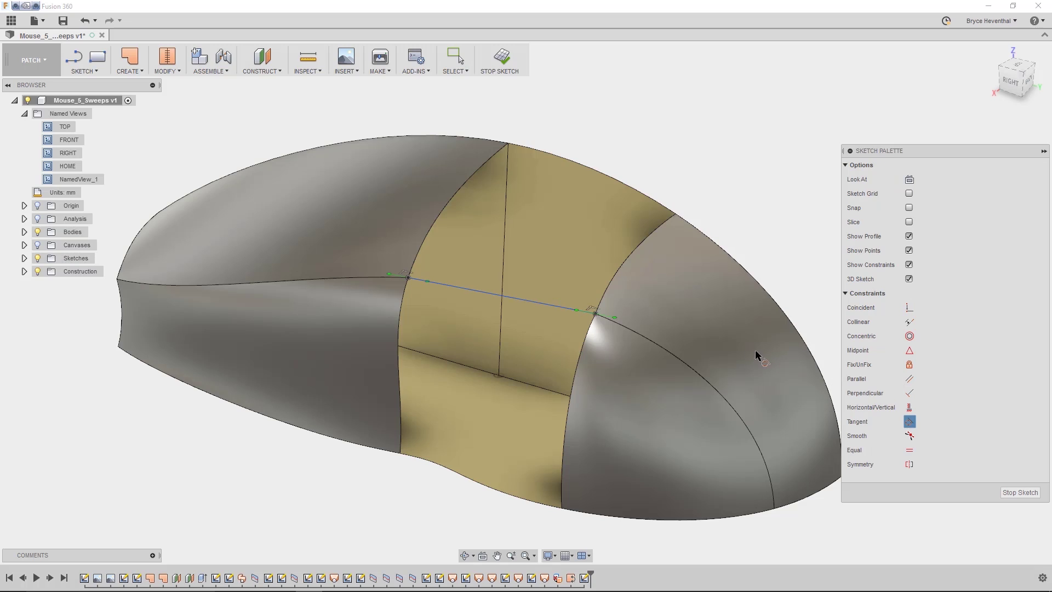
{"action": "left_click", "coordinate": [603, 320]}
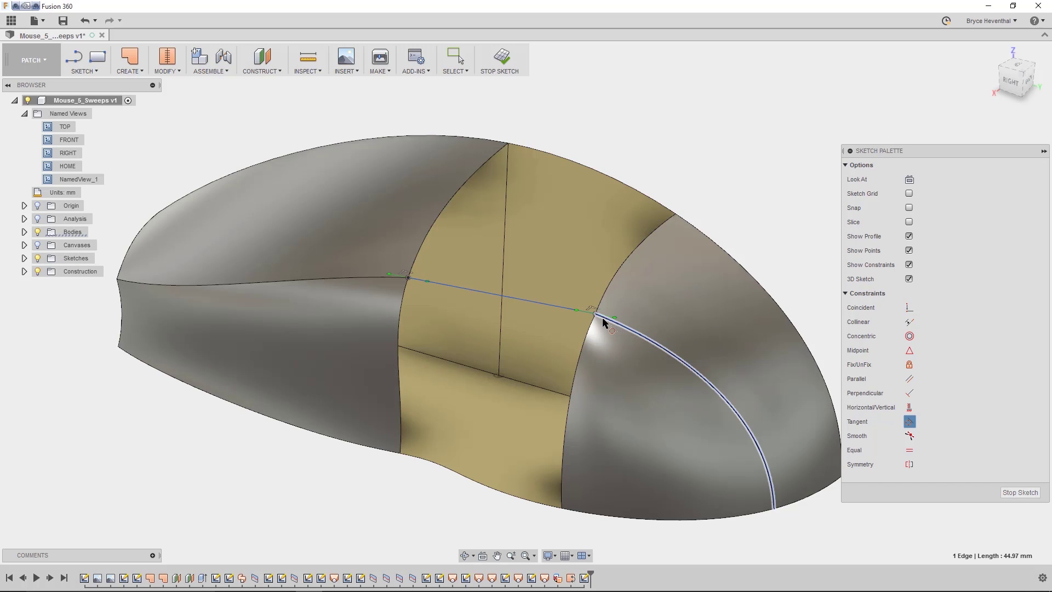
{"action": "left_click", "coordinate": [564, 307]}
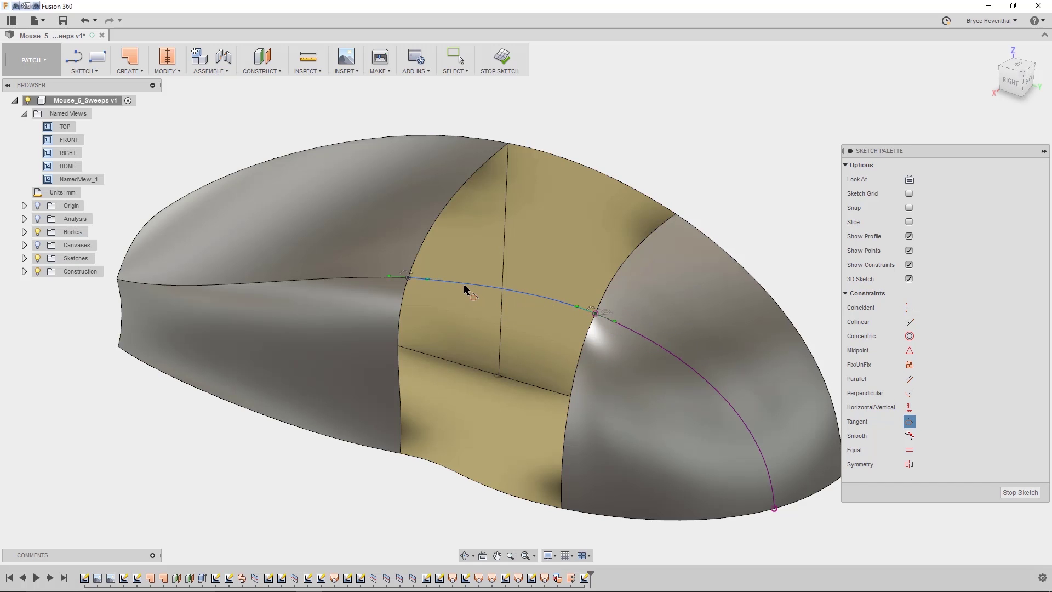
{"action": "left_click", "coordinate": [464, 288]}
{"action": "left_click", "coordinate": [382, 280]}
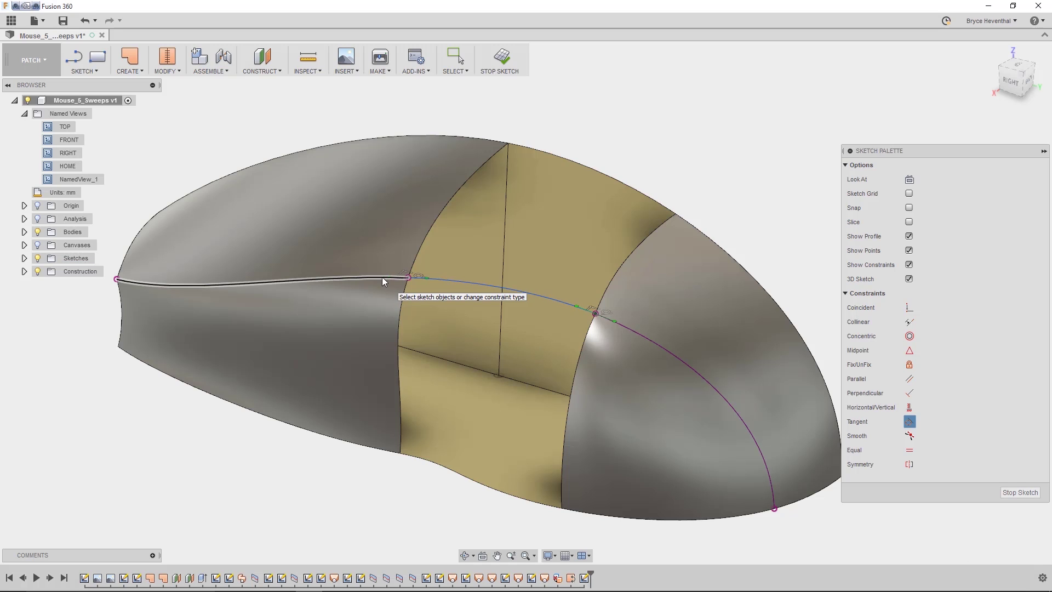
{"action": "left_click", "coordinate": [382, 280]}
{"action": "key", "text": "Escape"}
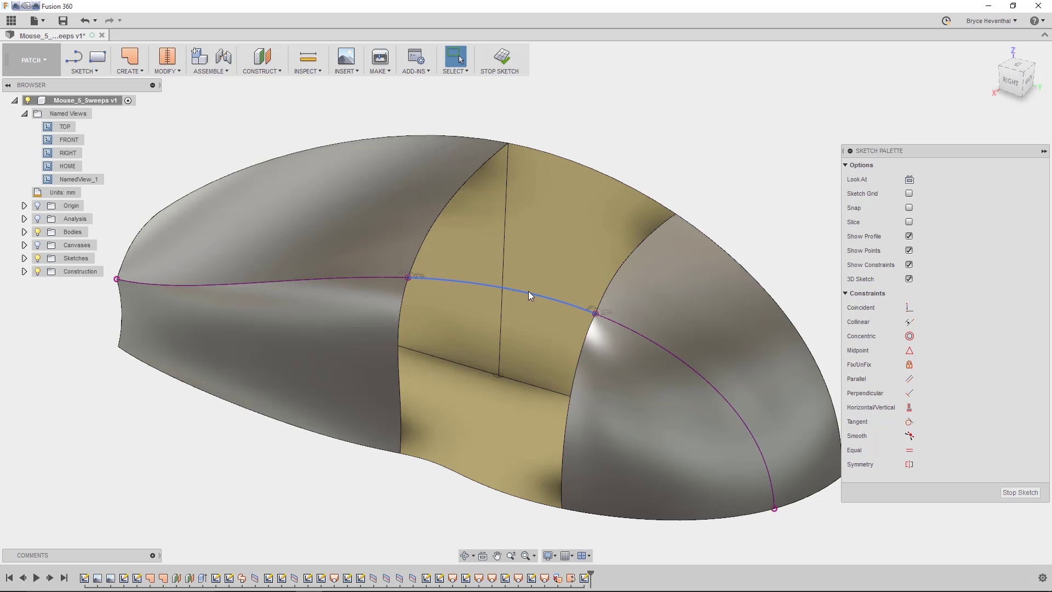
{"action": "left_click", "coordinate": [528, 290]}
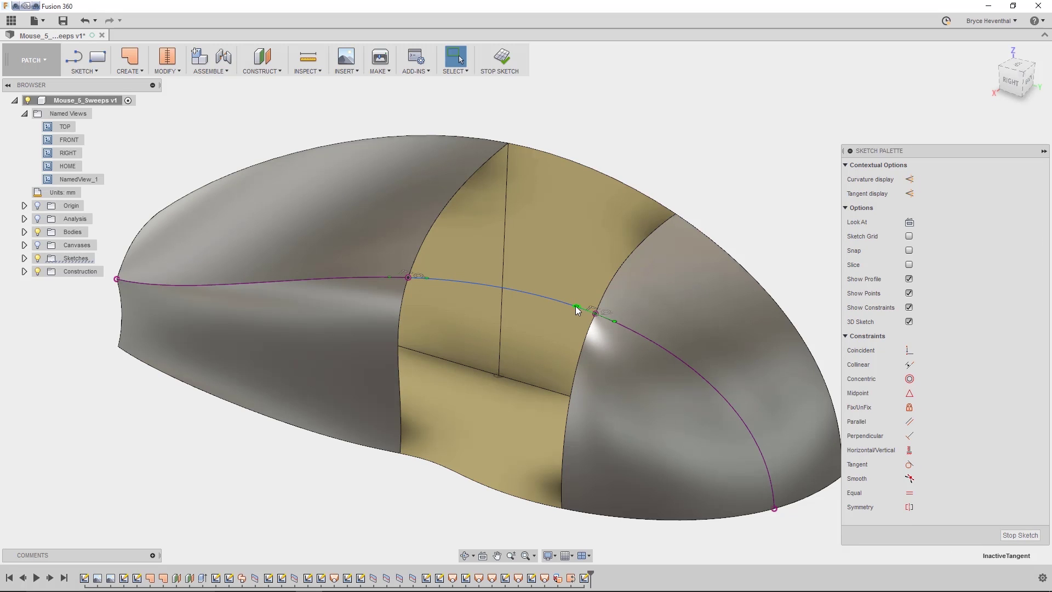
Move the curve's tangent sketch point by Y -1.579 mm and Z 0.405 mm
{"action": "right_click", "coordinate": [576, 306]}
{"action": "left_click", "coordinate": [548, 318]}
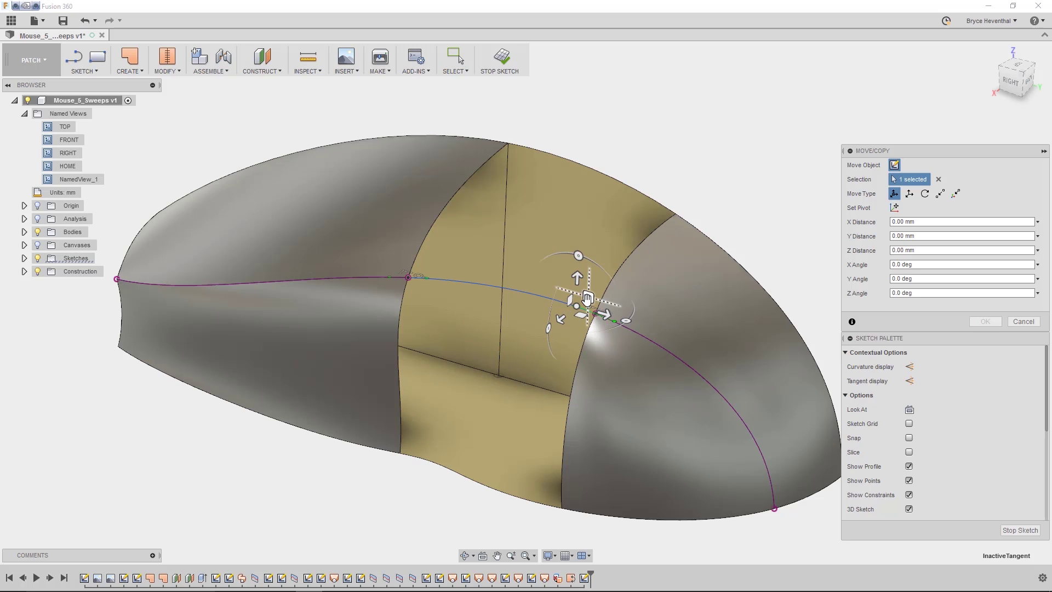
{"action": "mouse_move", "coordinate": [587, 298]}
{"action": "left_mouse_down"}
{"action": "mouse_move", "coordinate": [561, 283]}
{"action": "mouse_move", "coordinate": [578, 294]}
{"action": "left_mouse_up"}
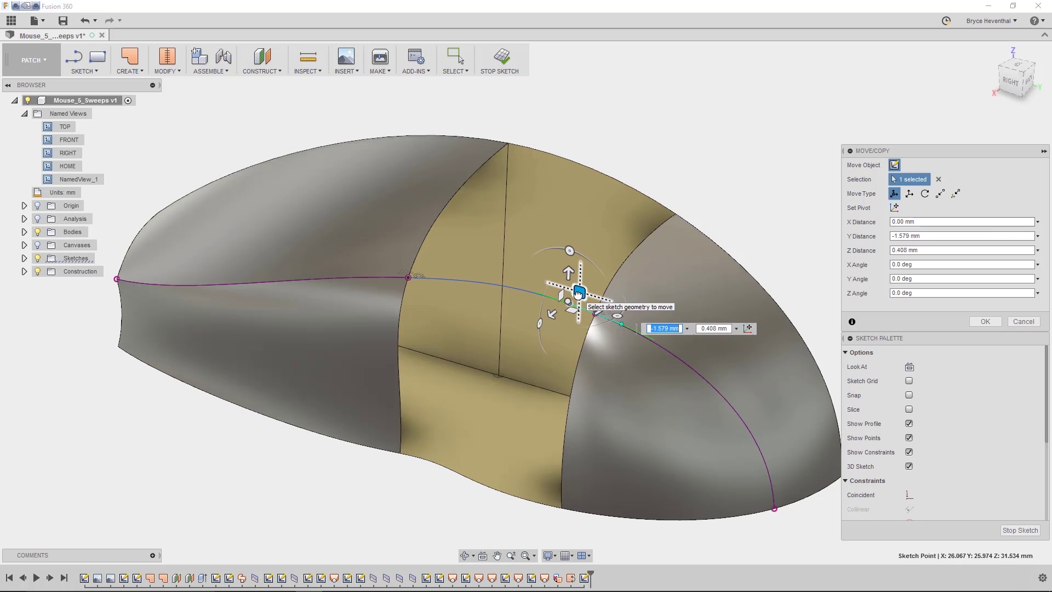
{"action": "key", "text": "Return"}
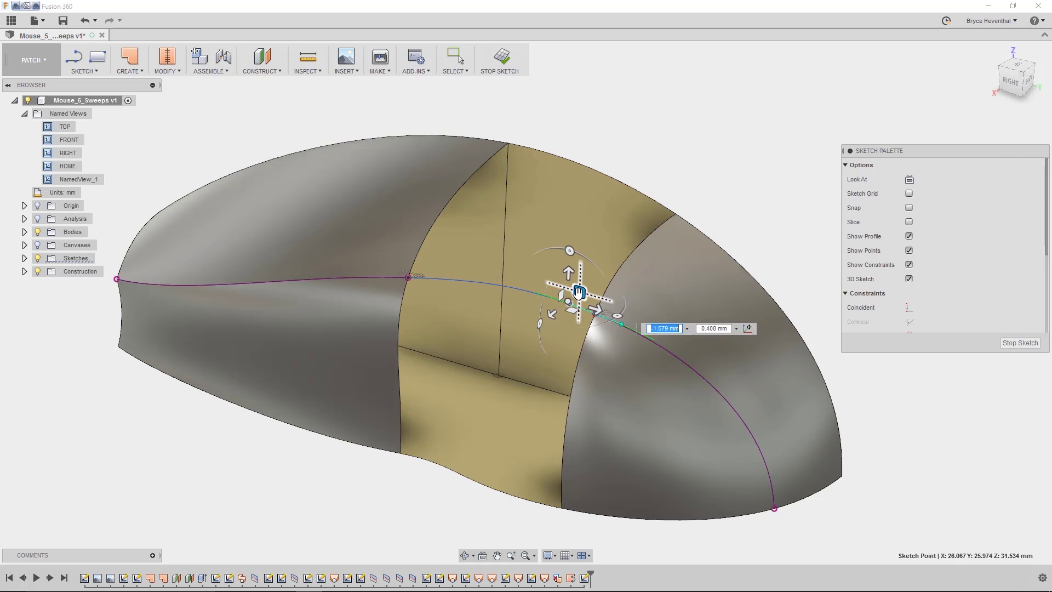
{"action": "middle_click_drag", "start_coordinate": [578, 294], "coordinate": [521, 294], "text": "shift"}
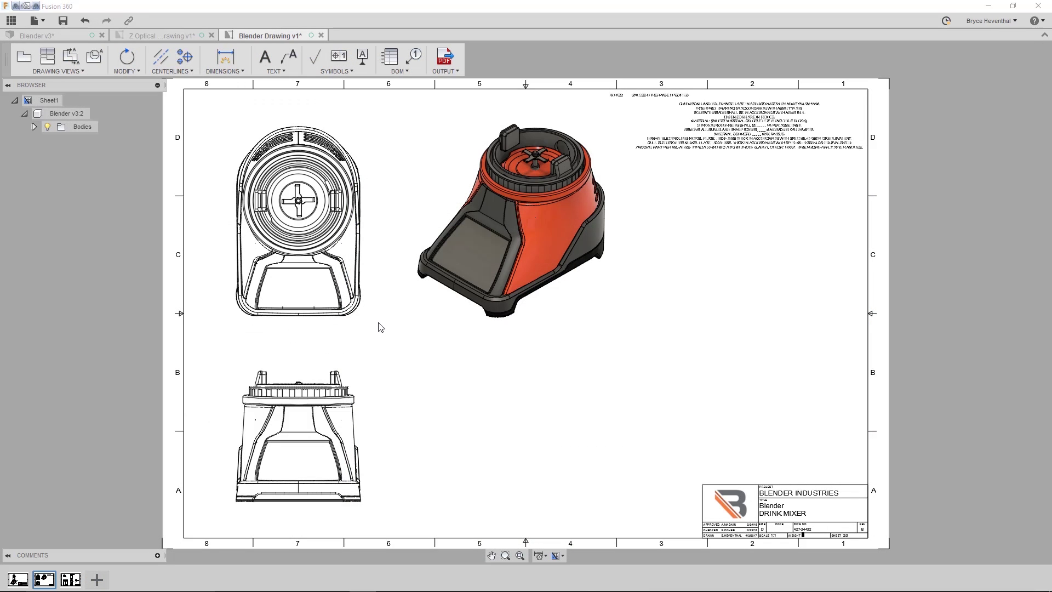
Create section view B-B from the lower view with a vertical cut, placed to its right
{"action": "left_click", "coordinate": [70, 55]}
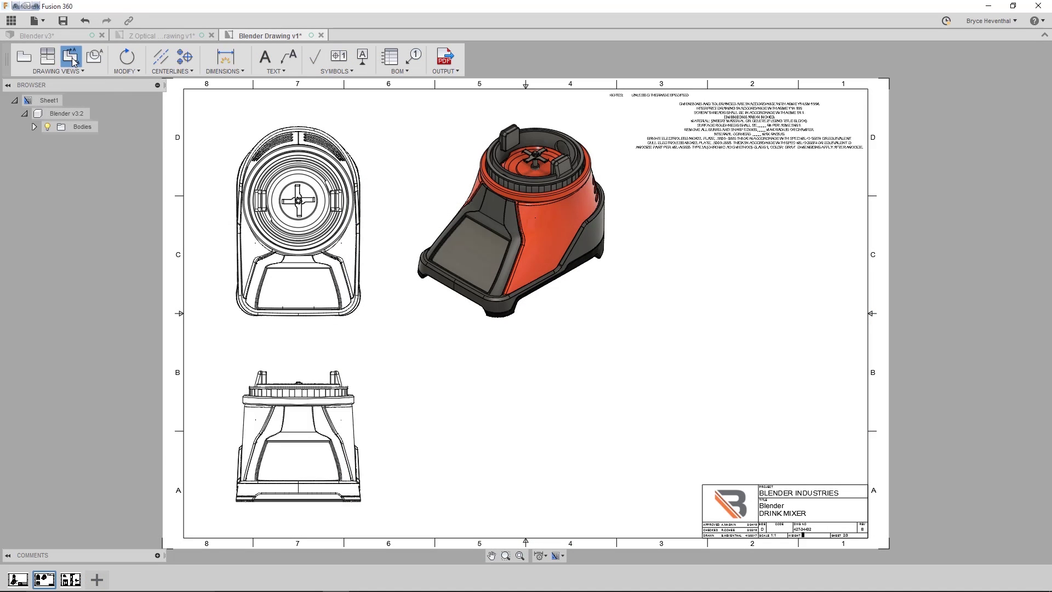
{"action": "left_click", "coordinate": [286, 400]}
{"action": "left_click", "coordinate": [297, 351]}
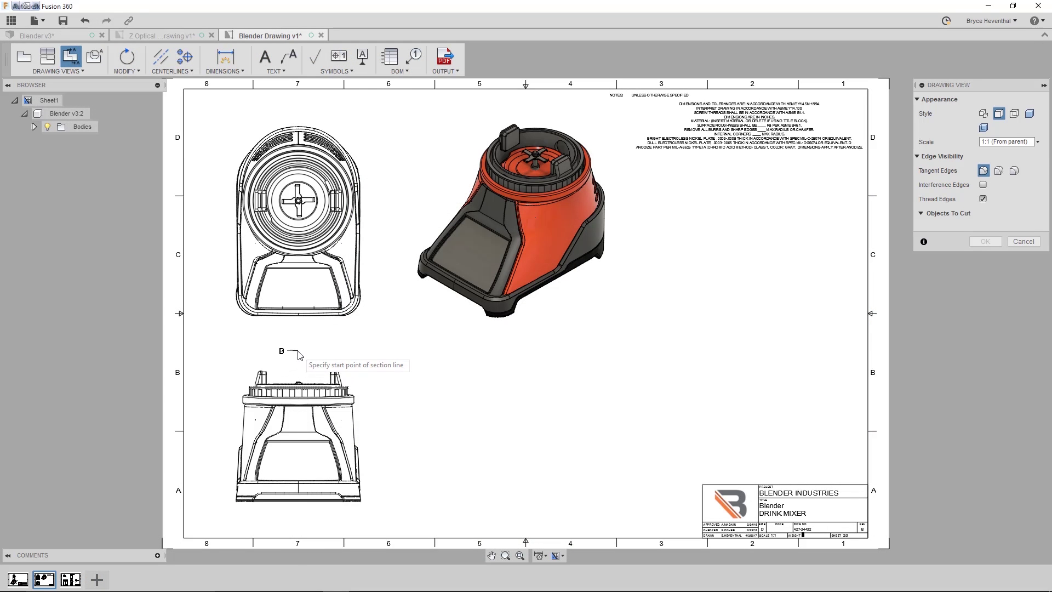
{"action": "left_click", "coordinate": [298, 516]}
{"action": "left_click", "coordinate": [332, 520]}
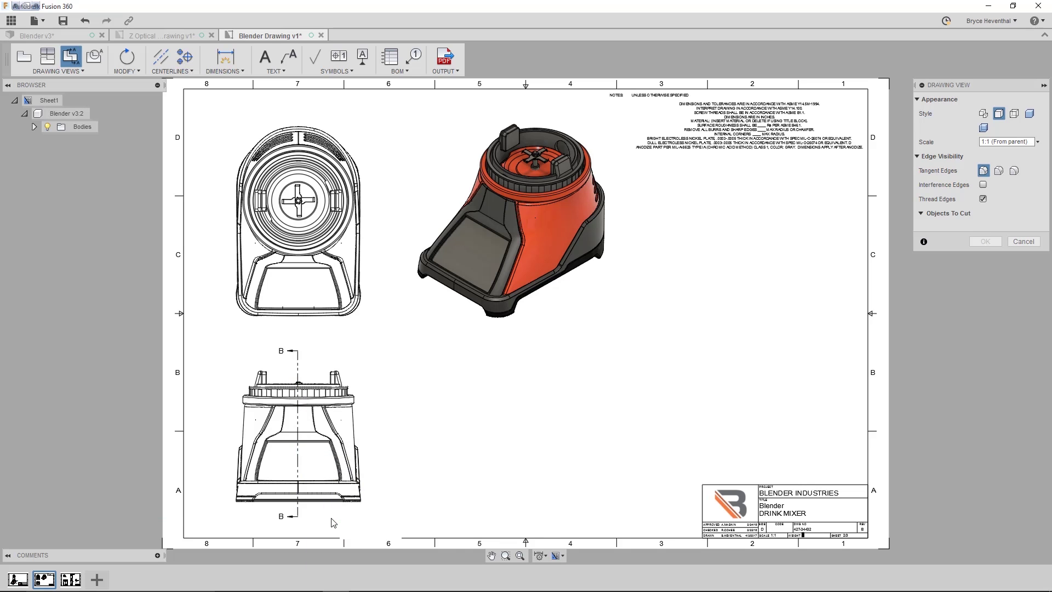
{"action": "left_click", "coordinate": [512, 516]}
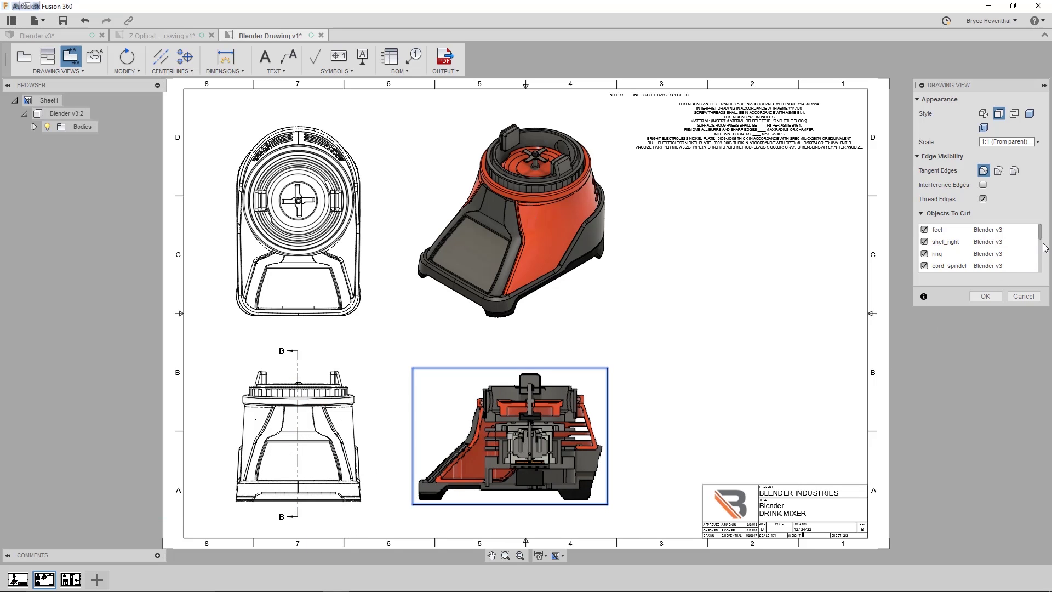
Exclude motor_shell and motor_axel from the section cut and create the view
{"action": "scroll", "coordinate": [1041, 241], "scroll_direction": "down", "scroll_amount": 5}
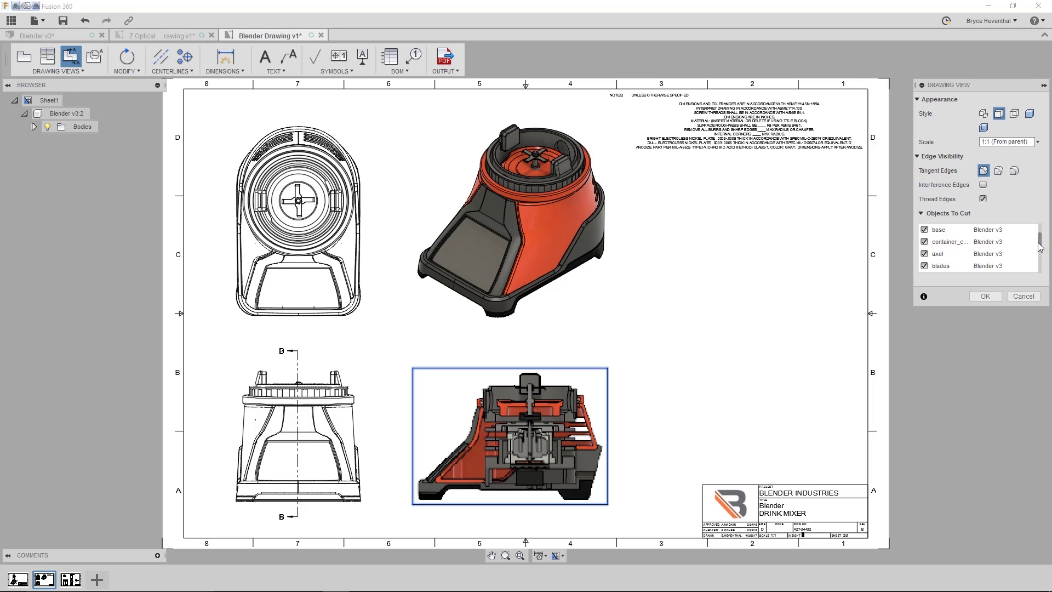
{"action": "scroll", "coordinate": [1039, 251], "scroll_direction": "down", "scroll_amount": 4}
{"action": "left_click", "coordinate": [924, 241]}
{"action": "left_click", "coordinate": [924, 254]}
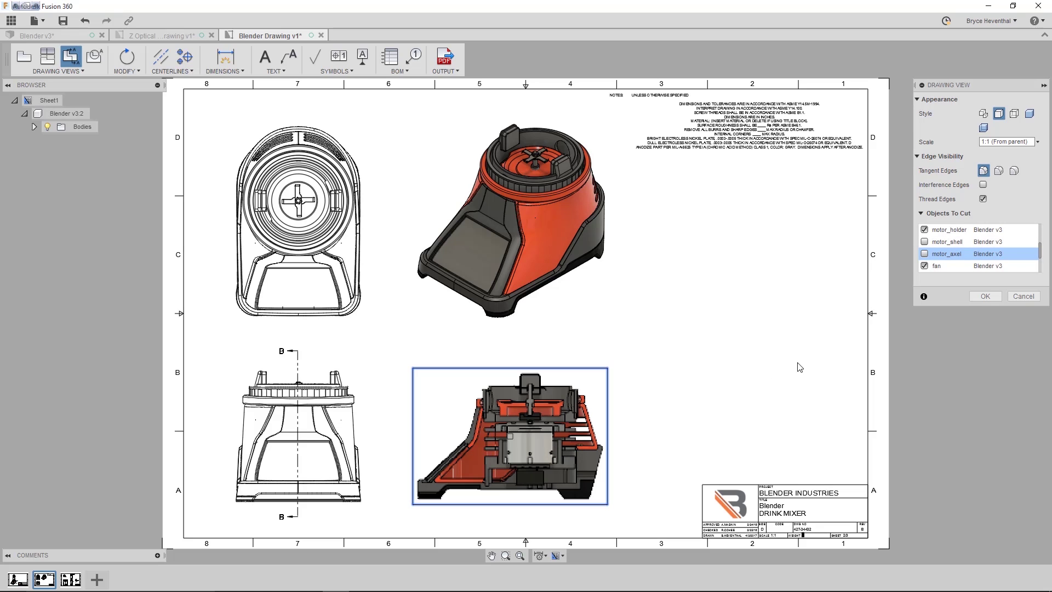
{"action": "left_click", "coordinate": [973, 295]}
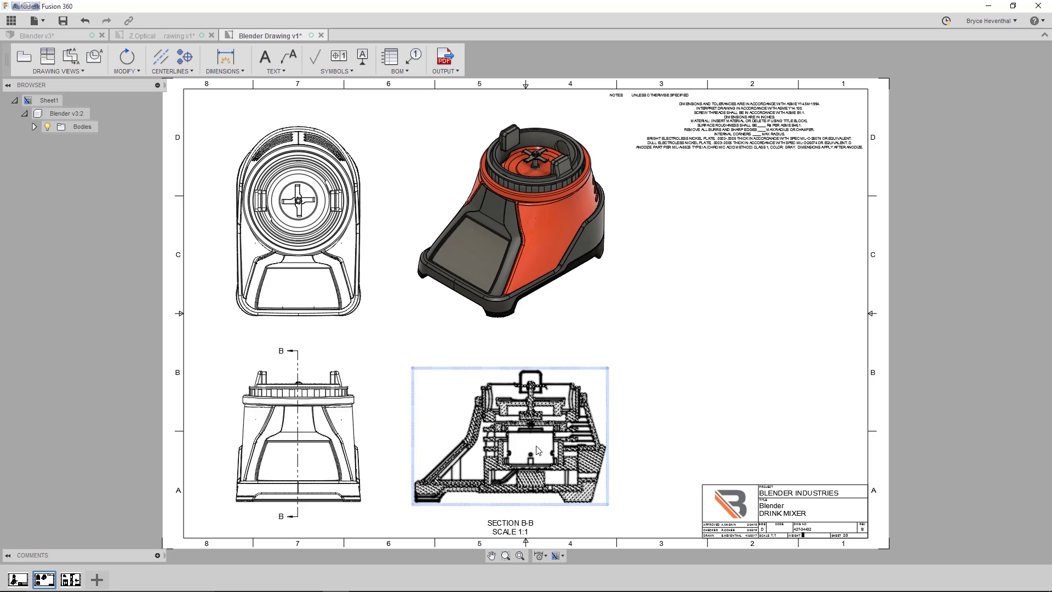
Add circular Detail C of the section's motor area at 2:1, placed at the sheet's right
{"action": "left_click", "coordinate": [99, 65]}
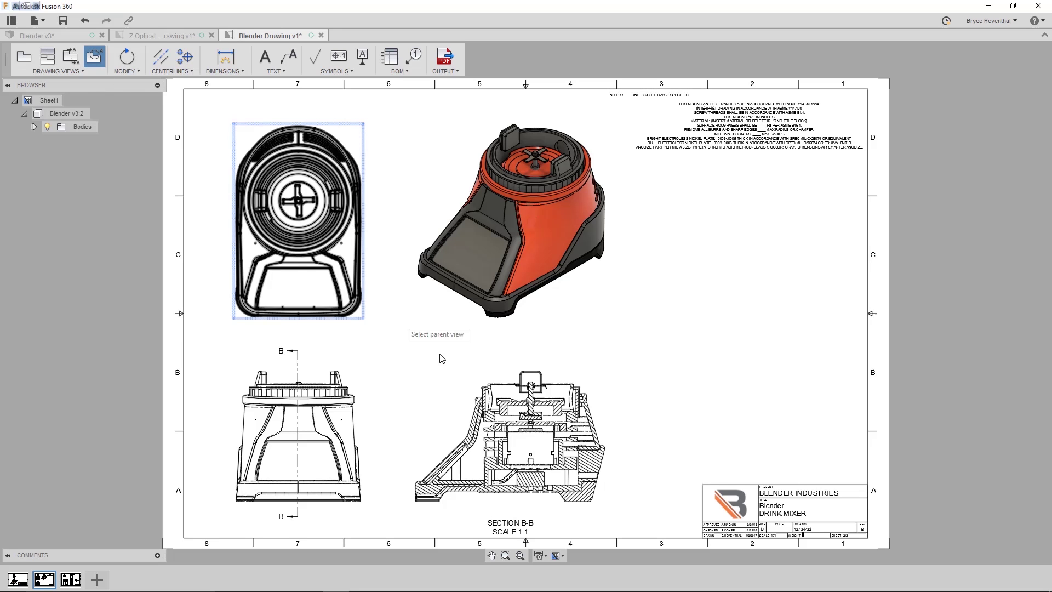
{"action": "left_click", "coordinate": [560, 444]}
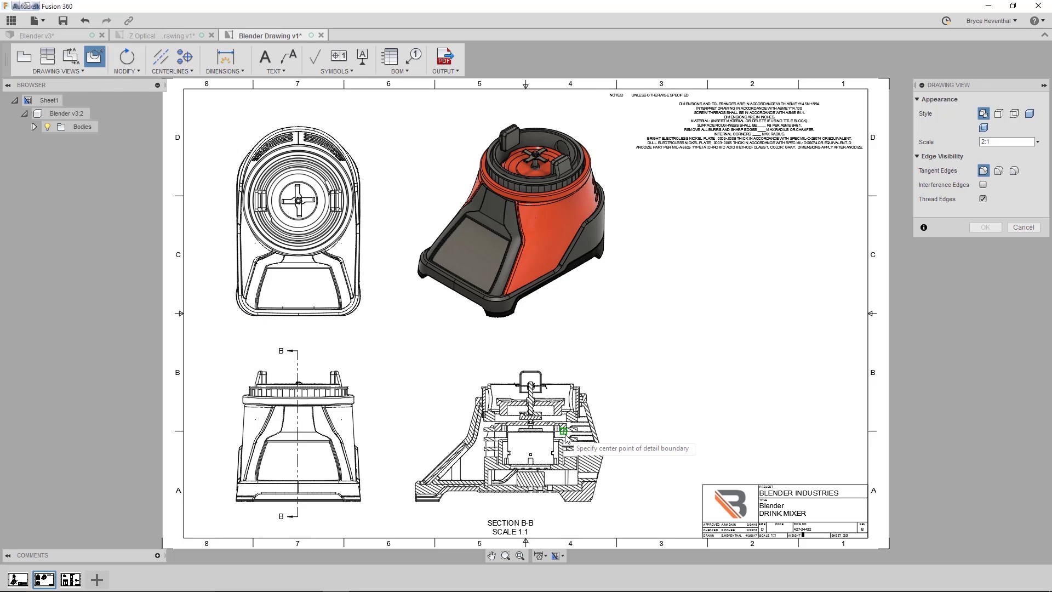
{"action": "left_click", "coordinate": [565, 438]}
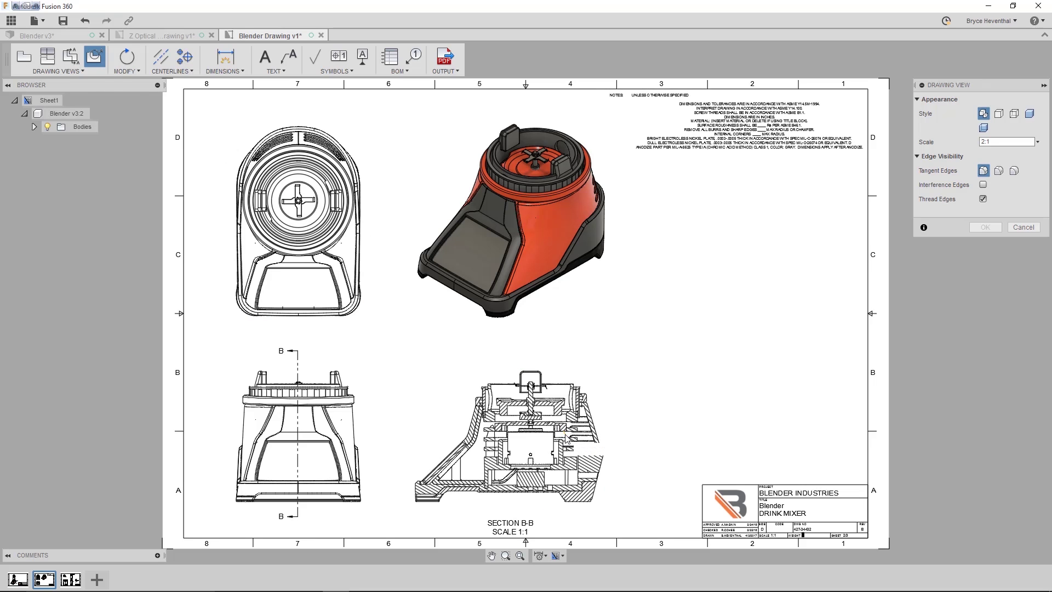
{"action": "left_click", "coordinate": [606, 452]}
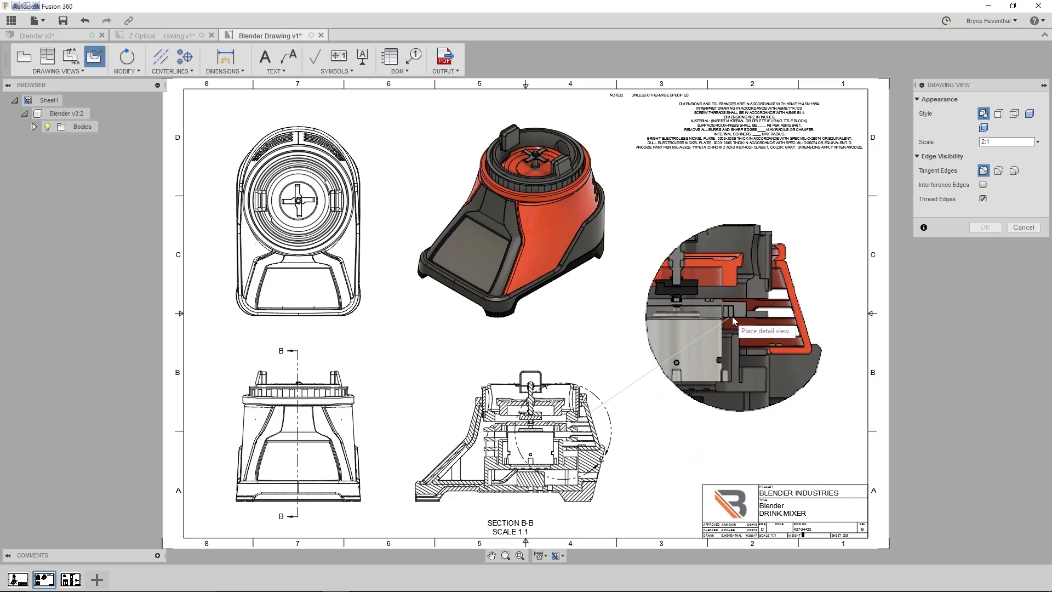
{"action": "left_click", "coordinate": [738, 323]}
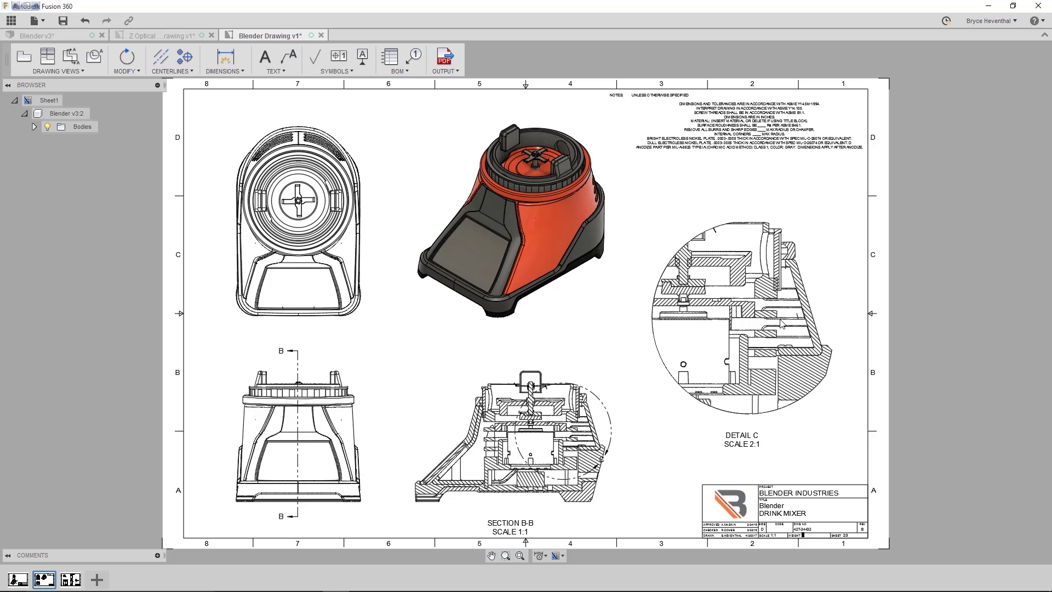
Left-justify the notes under UNLESS OTHERWISE SPECIFIED, number them 1–11, and fit the sheet
{"action": "scroll", "coordinate": [747, 92], "scroll_direction": "up", "scroll_amount": 5}
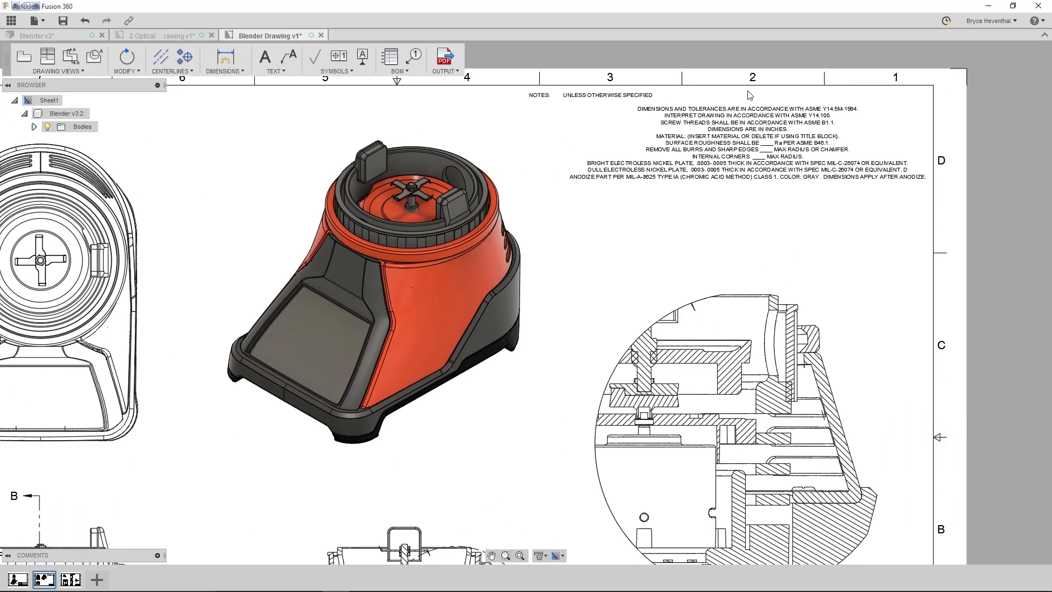
{"action": "double_click", "coordinate": [730, 135]}
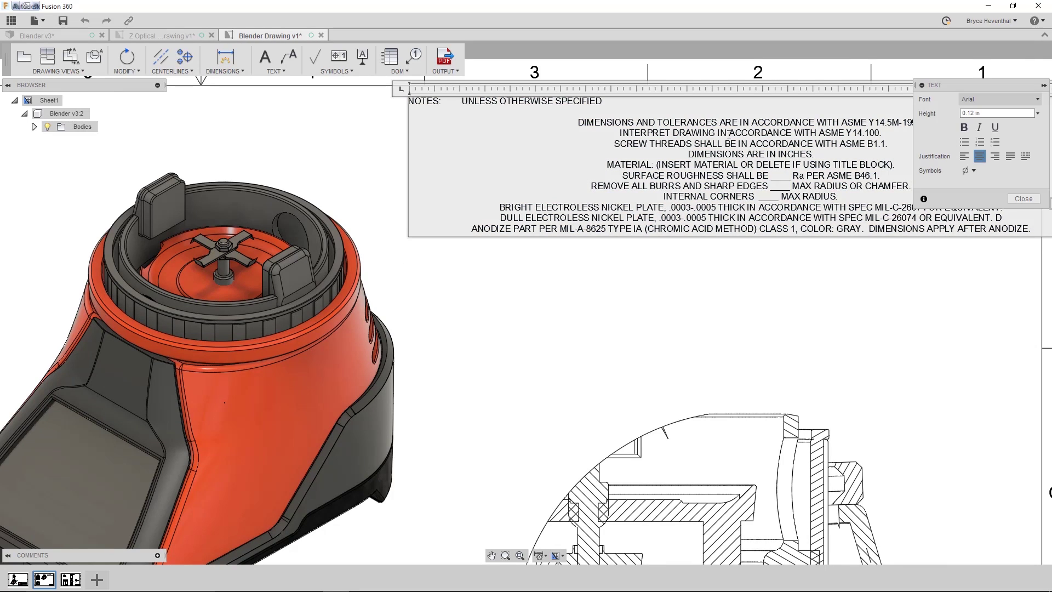
{"action": "left_click_drag", "start_coordinate": [578, 125], "coordinate": [1040, 240]}
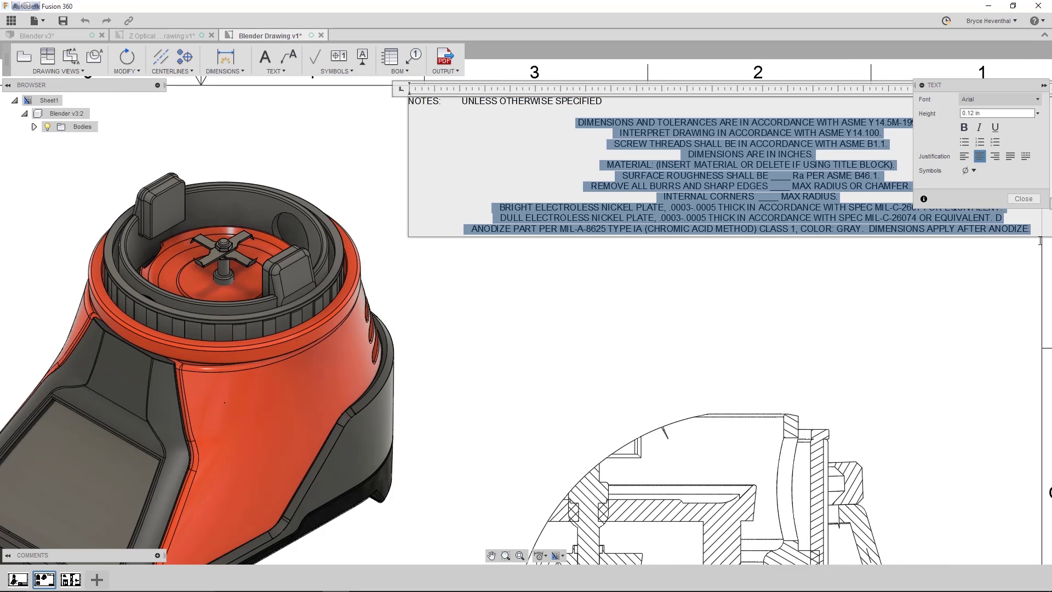
{"action": "left_click", "coordinate": [965, 156]}
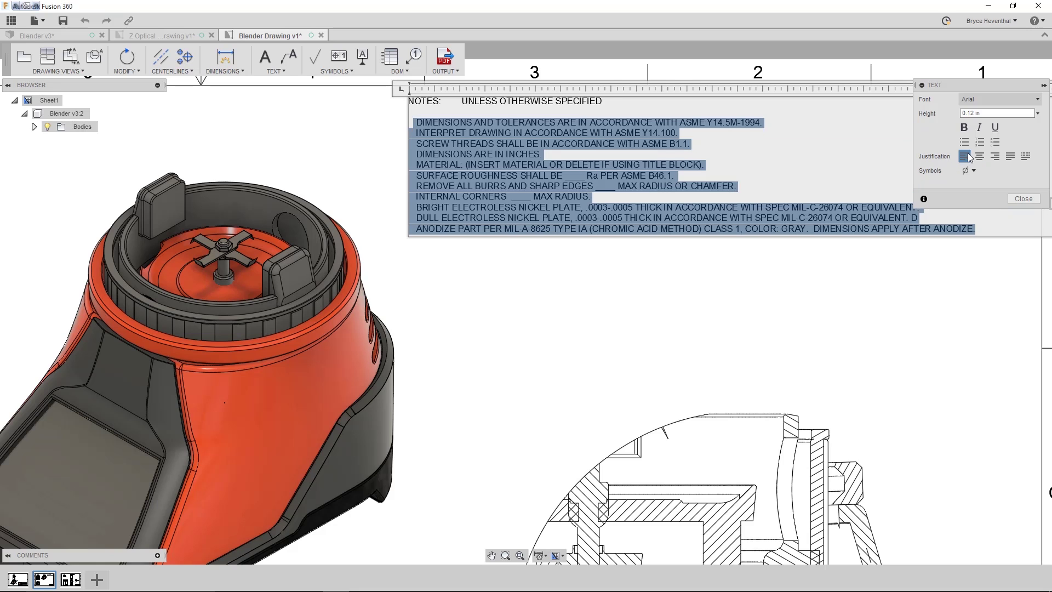
{"action": "left_click", "coordinate": [980, 143]}
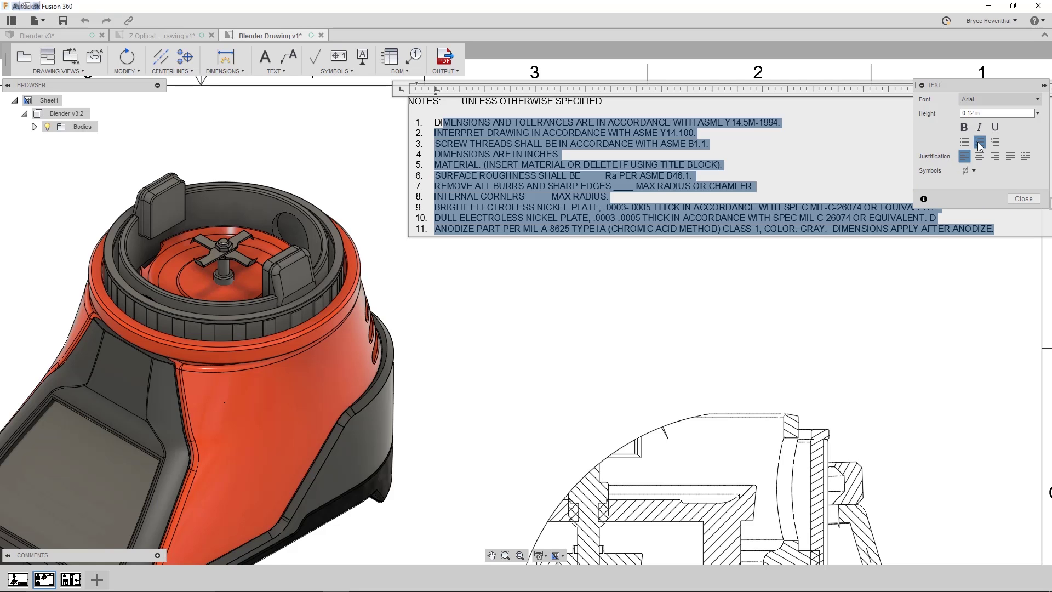
{"action": "left_click", "coordinate": [1024, 199]}
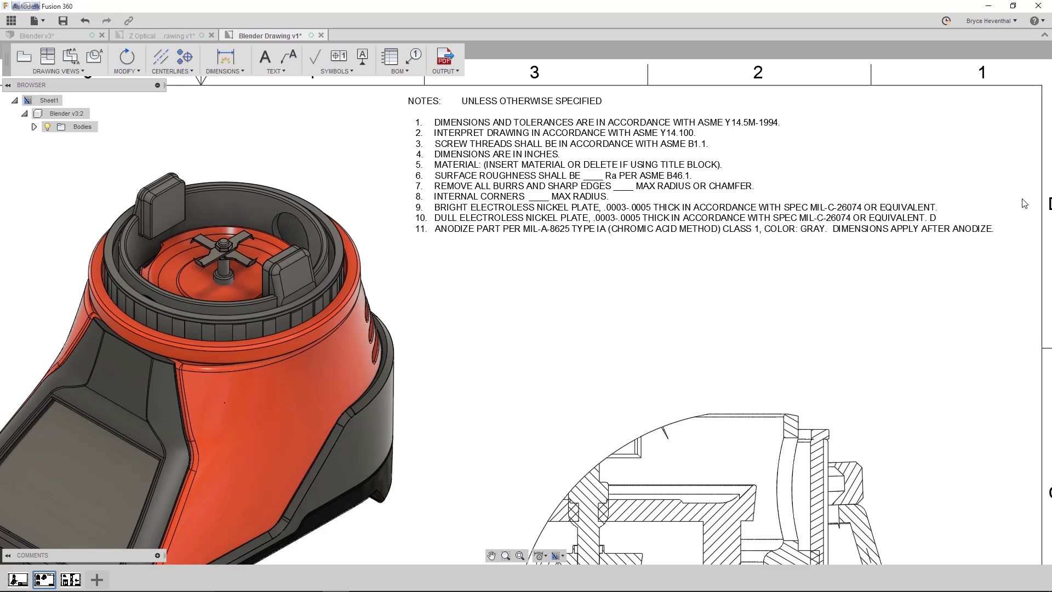
{"action": "left_click", "coordinate": [521, 556]}
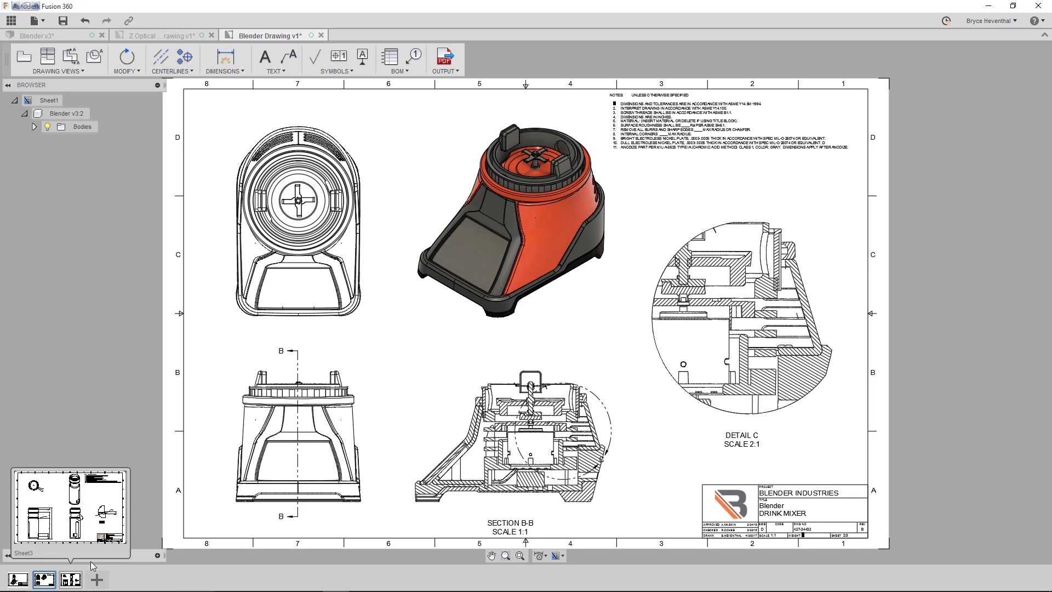
Export all sheets to PDF with the Open PDF option enabled
{"action": "left_click", "coordinate": [444, 70]}
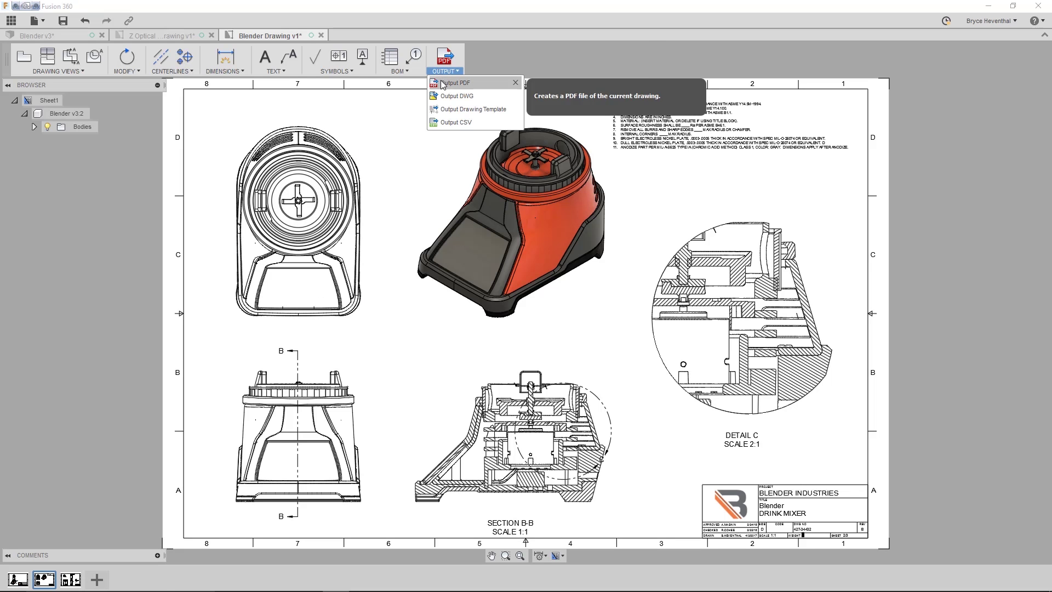
{"action": "left_click", "coordinate": [443, 83]}
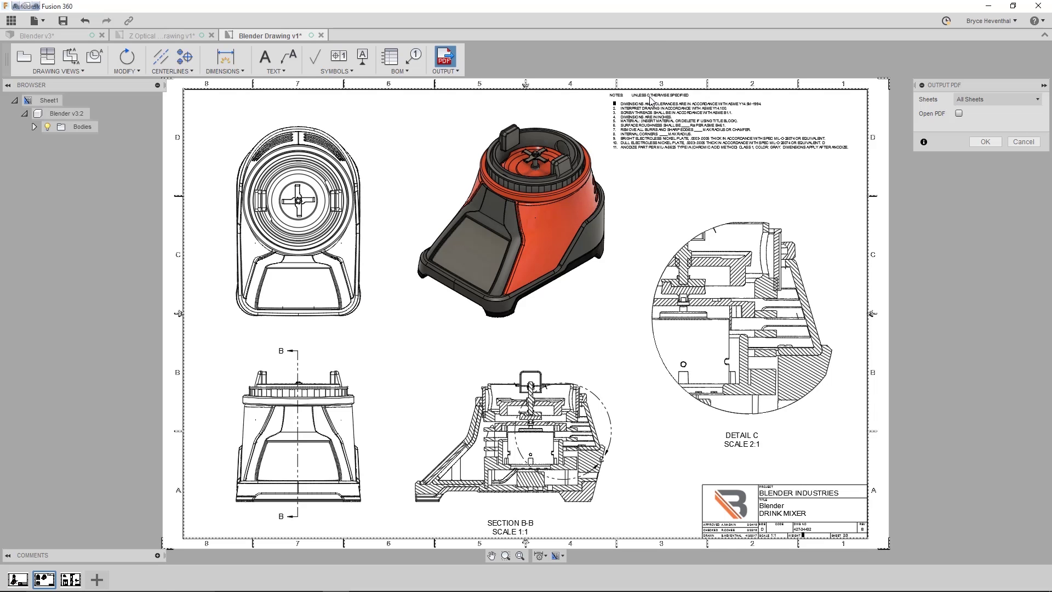
{"action": "left_click", "coordinate": [959, 113]}
{"action": "left_click", "coordinate": [986, 141]}
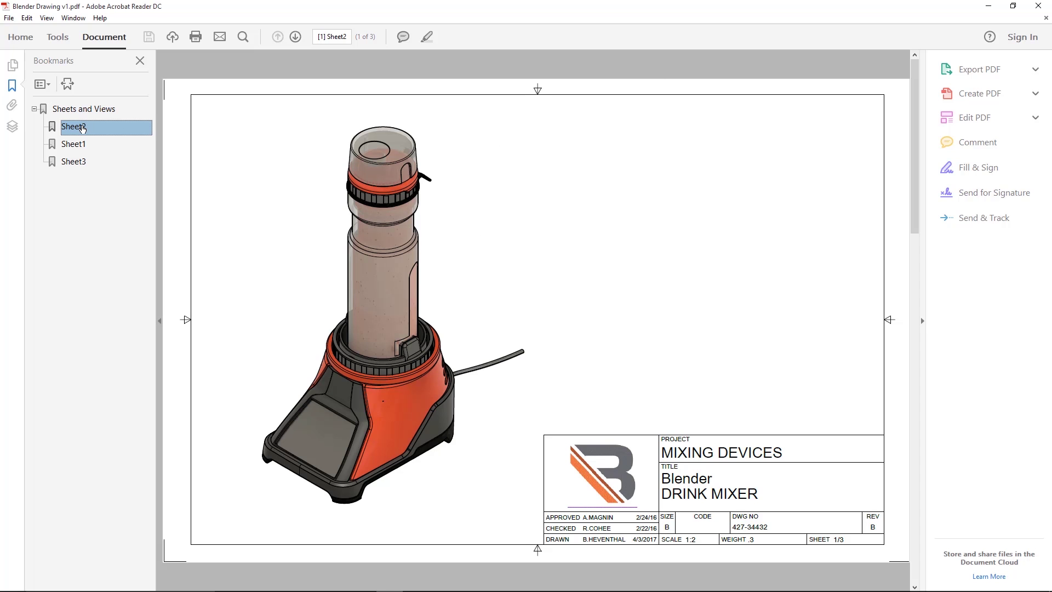
Jump to the Sheet1 page of the exported drawing PDF using its bookmark
{"action": "left_click", "coordinate": [74, 152]}
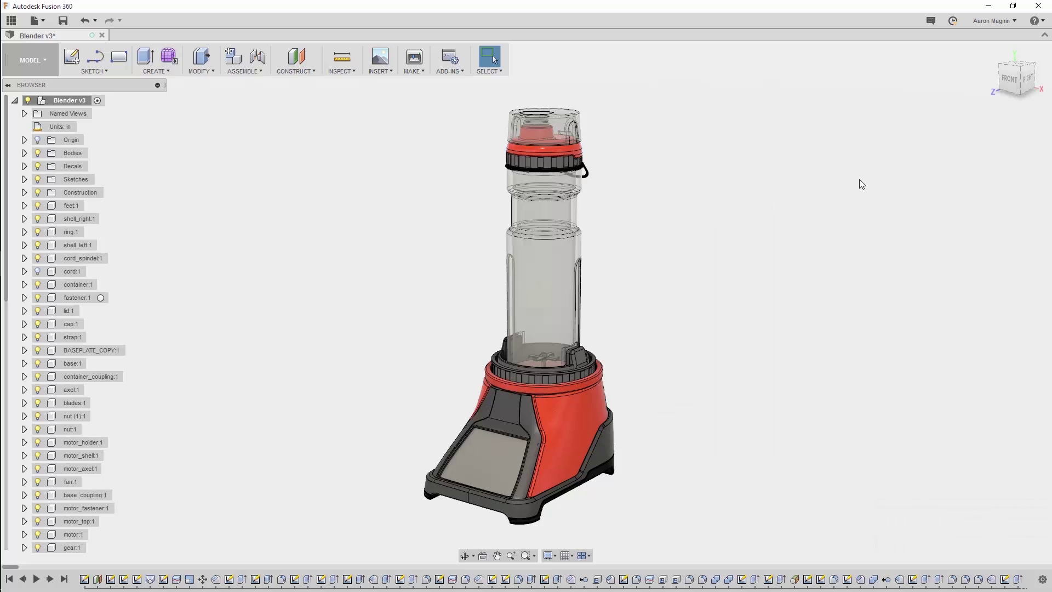
{"action": "left_click", "coordinate": [953, 21]}
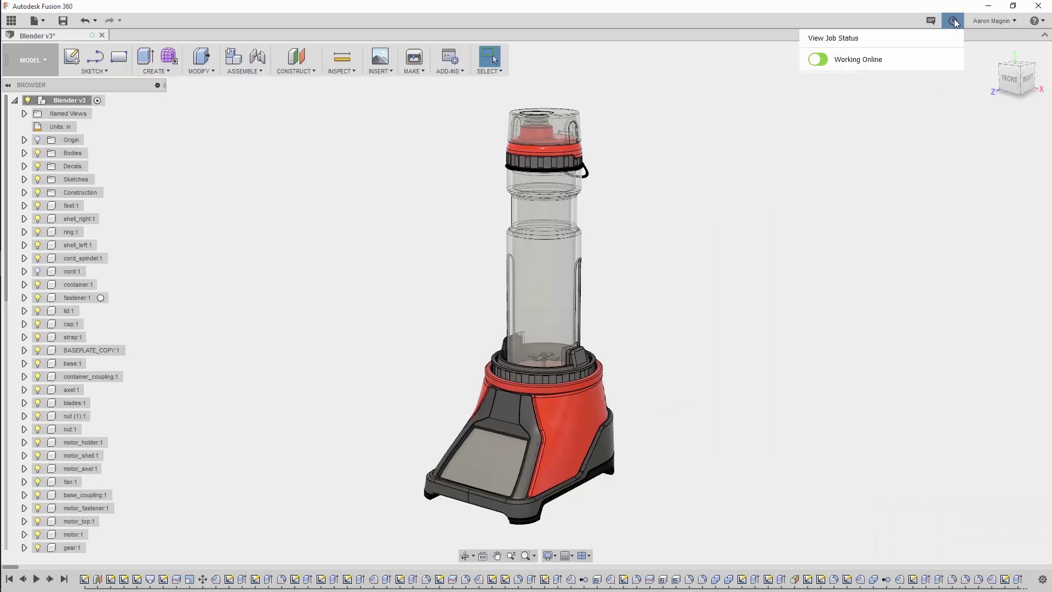
{"action": "left_click", "coordinate": [908, 38]}
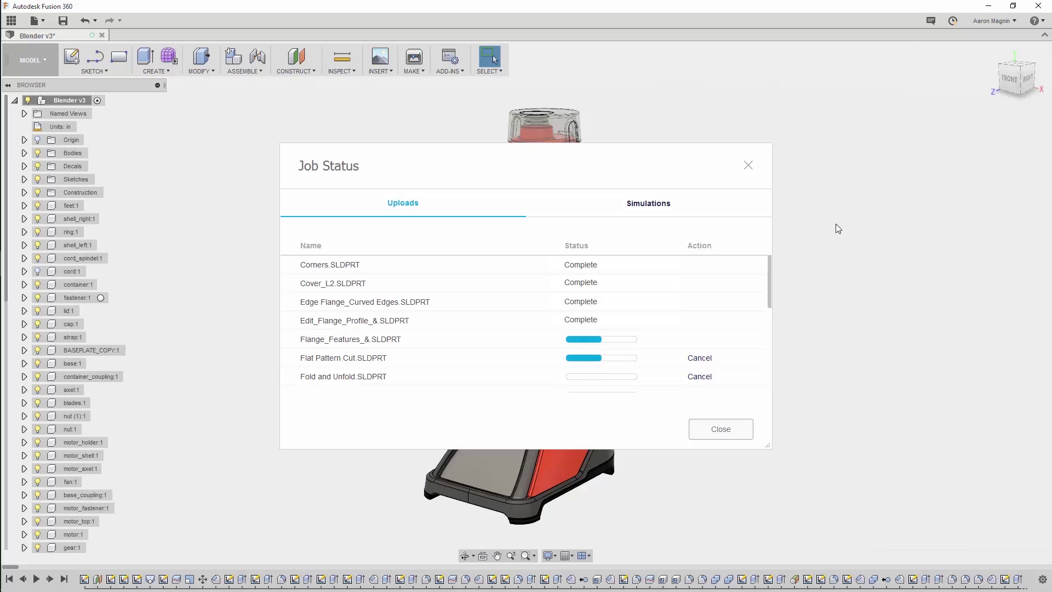
{"action": "left_click", "coordinate": [721, 429]}
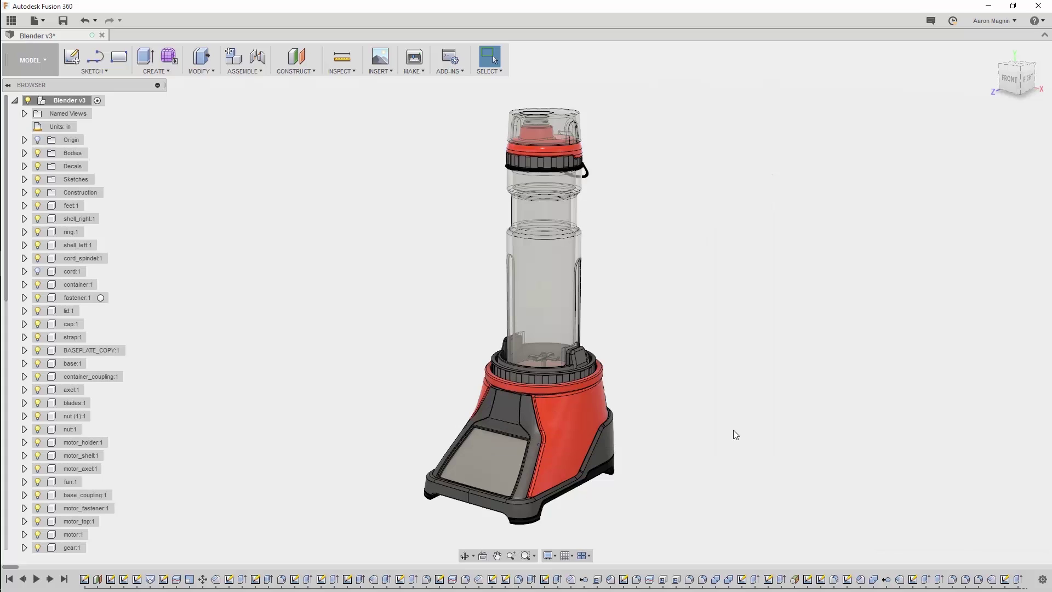
Toggle Fusion 360 to Working Offline and back Online, then go to the saved Base named view
{"action": "left_click", "coordinate": [955, 22]}
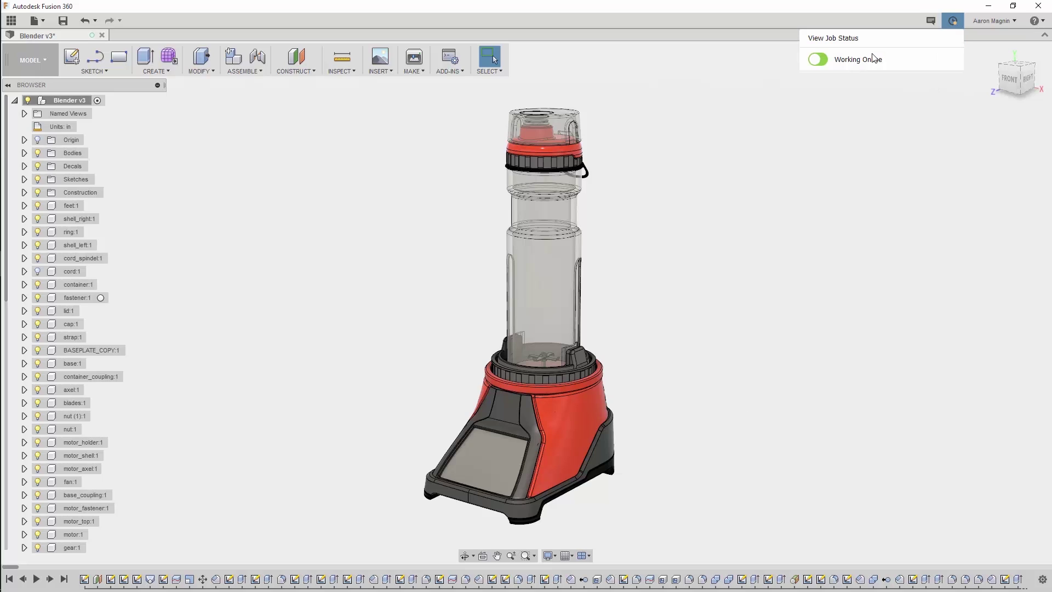
{"action": "left_click", "coordinate": [817, 60]}
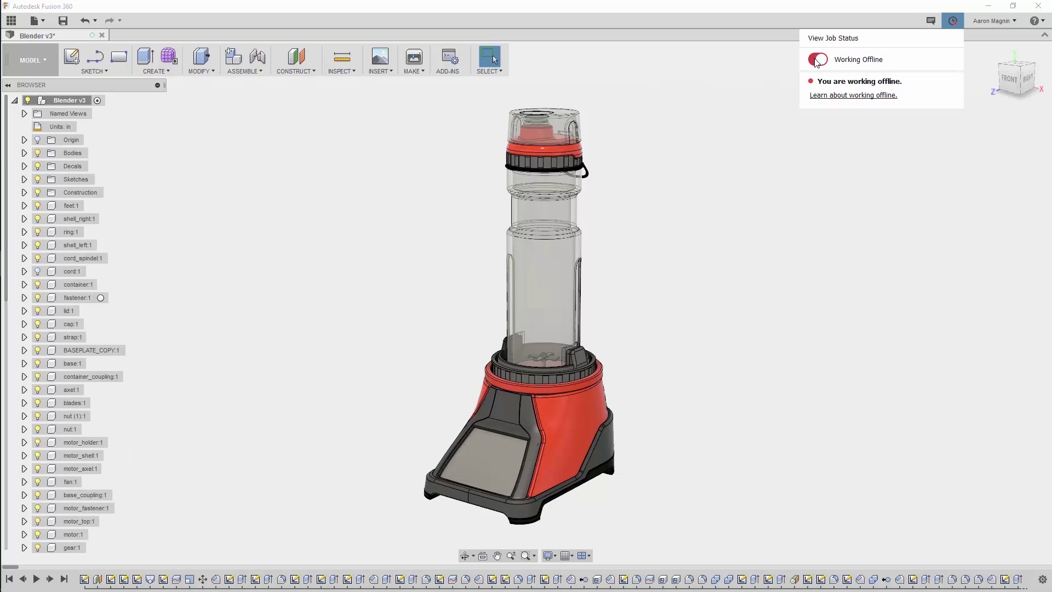
{"action": "left_click", "coordinate": [818, 61]}
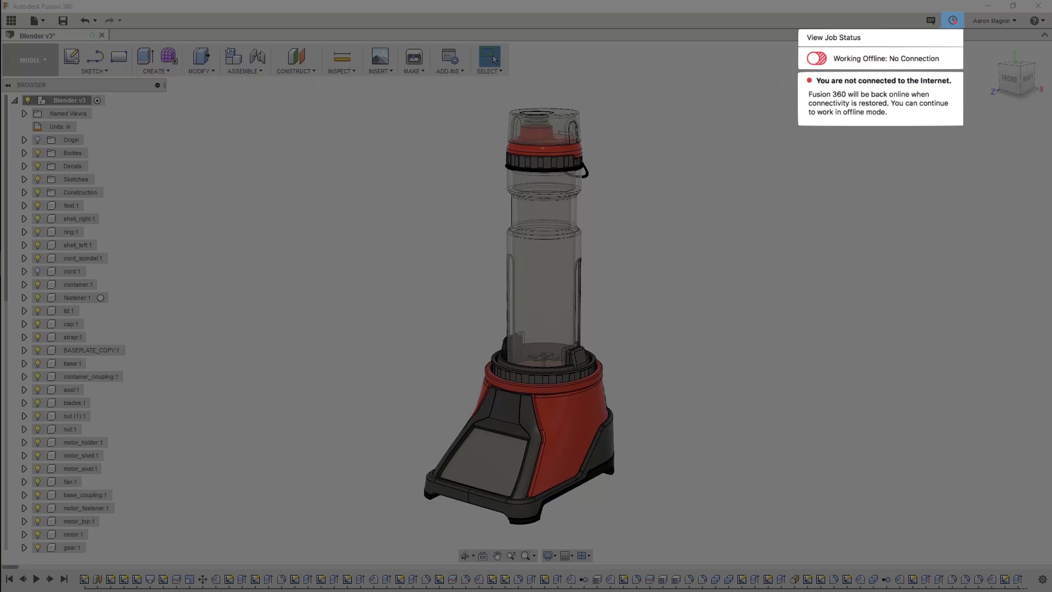
{"action": "left_click", "coordinate": [818, 59]}
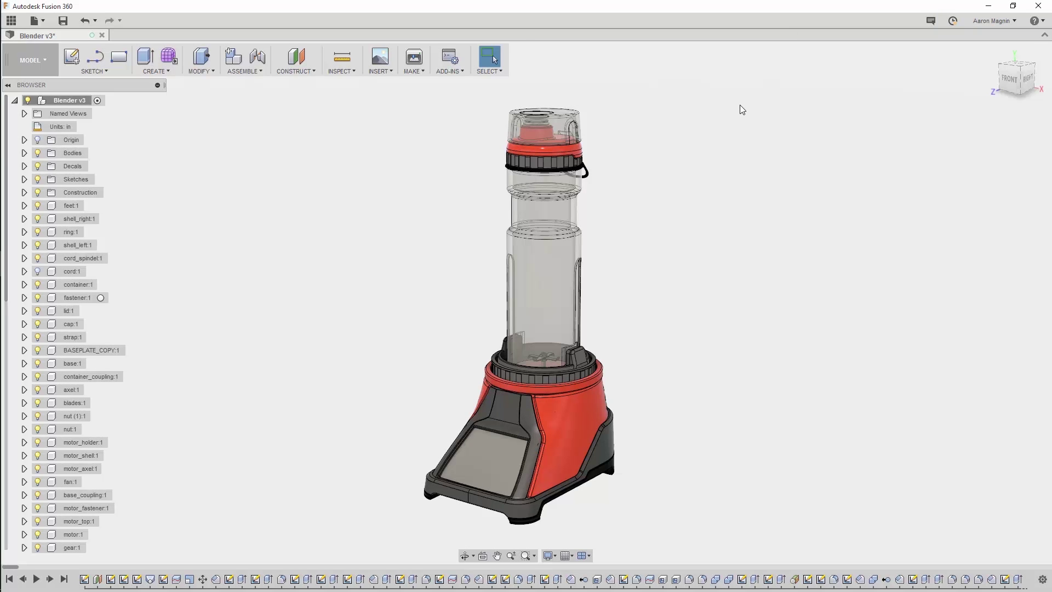
{"action": "left_click", "coordinate": [24, 113]}
{"action": "double_click", "coordinate": [71, 192]}
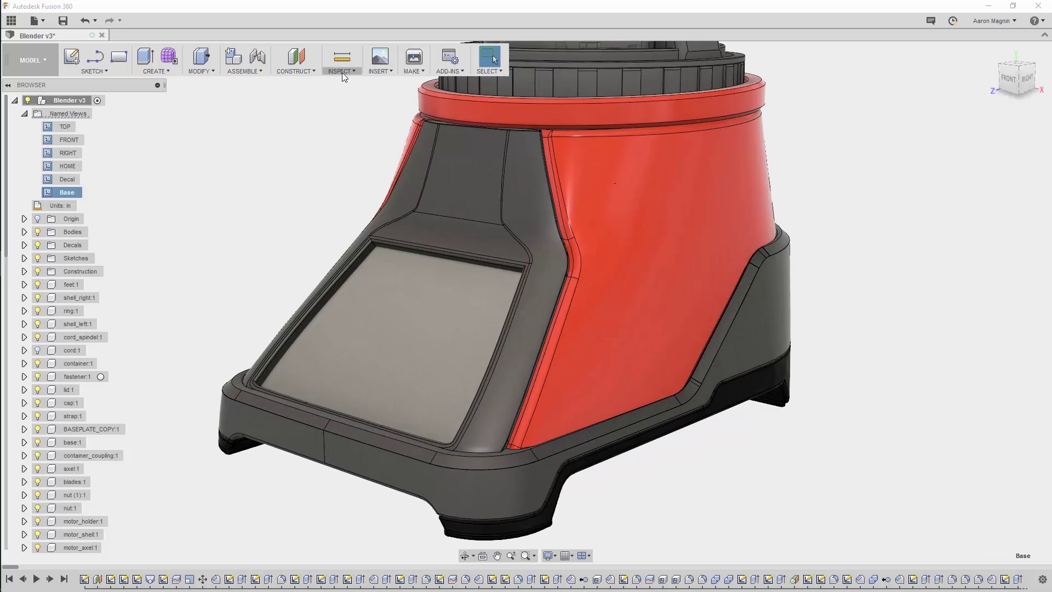
{"action": "left_click", "coordinate": [342, 73]}
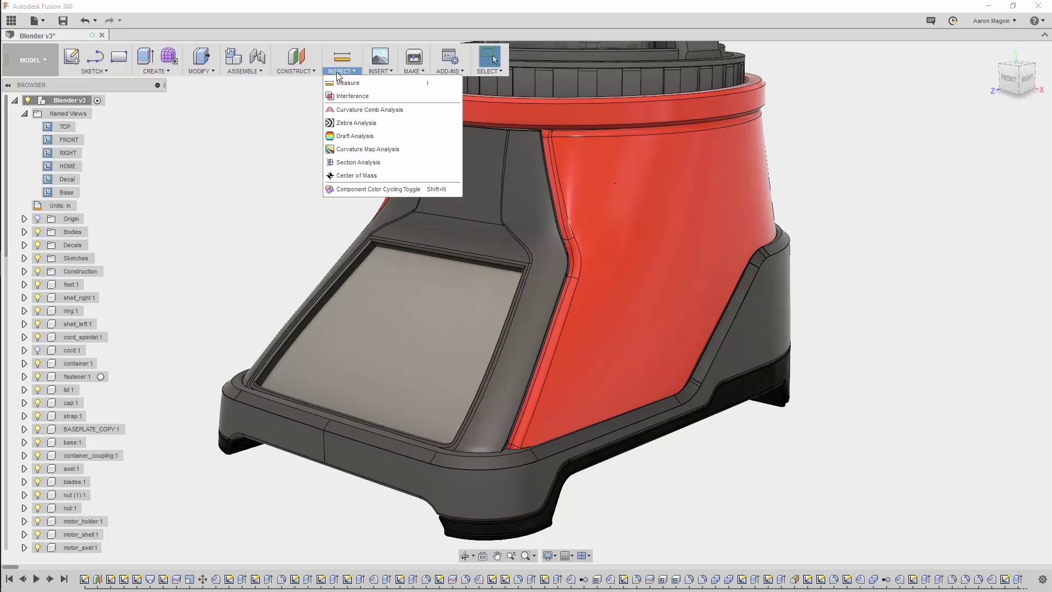
{"action": "left_click", "coordinate": [335, 163]}
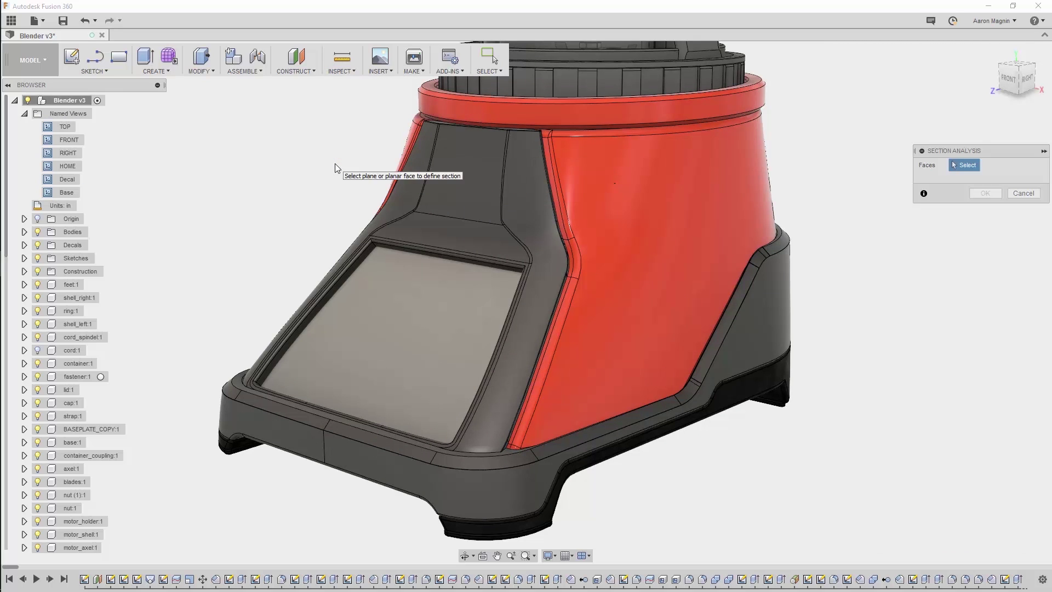
{"action": "left_click", "coordinate": [394, 281]}
{"action": "left_click_drag", "start_coordinate": [376, 260], "coordinate": [427, 319]}
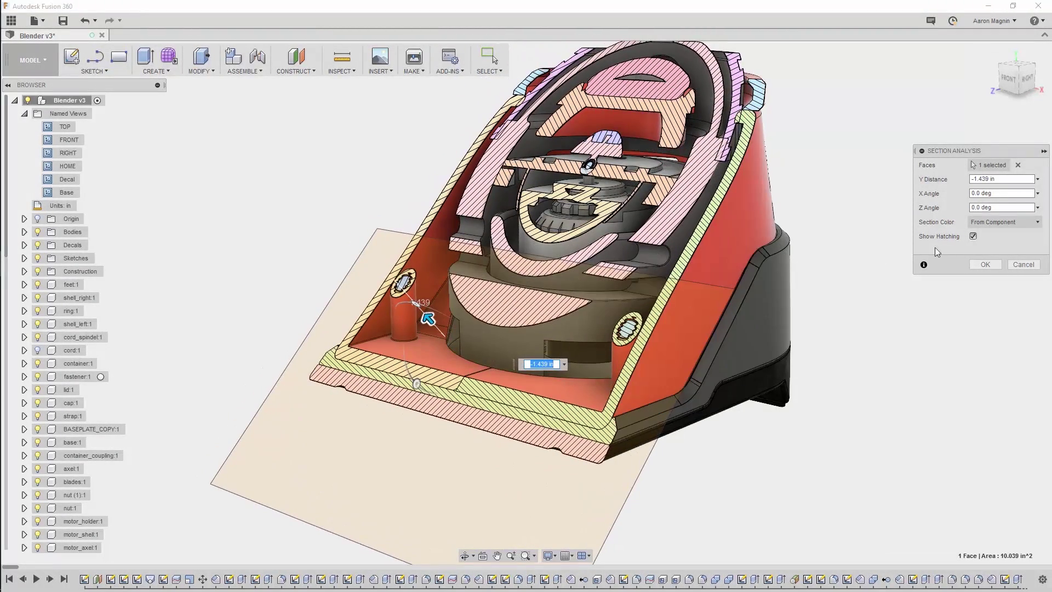
{"action": "left_click", "coordinate": [999, 224]}
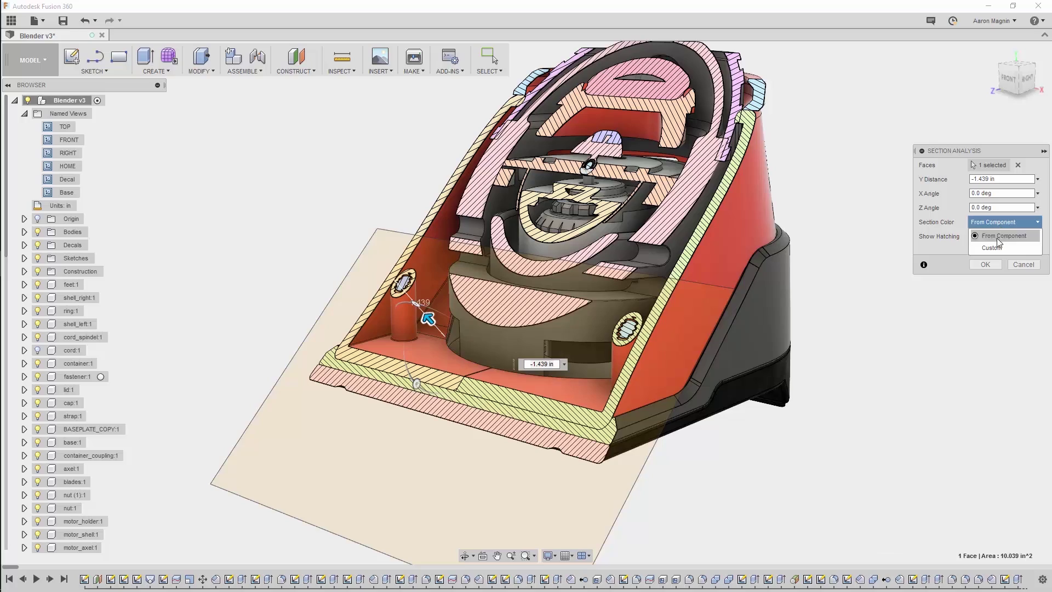
{"action": "left_click", "coordinate": [995, 247]}
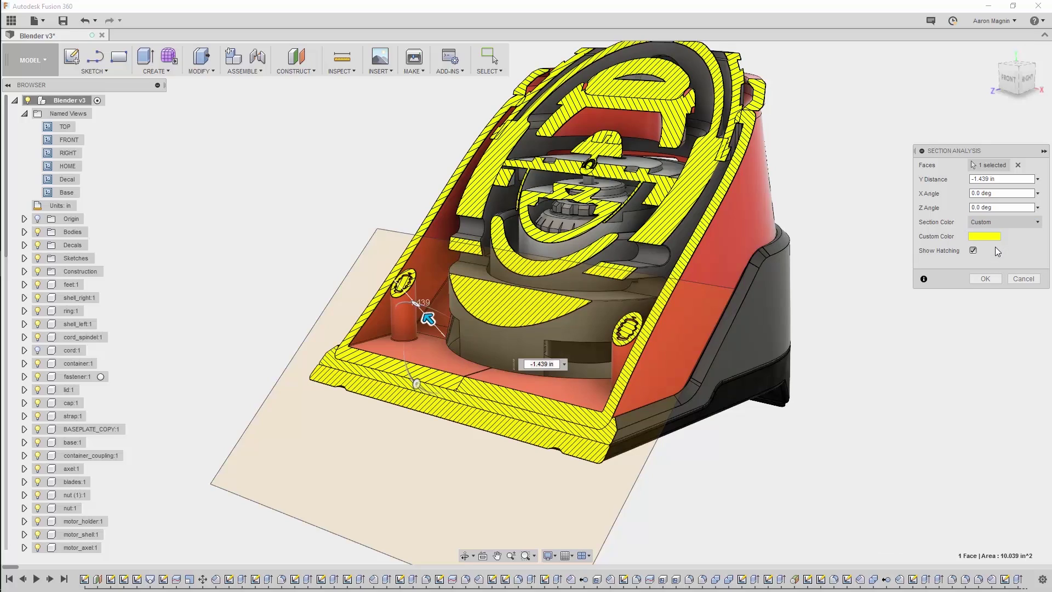
{"action": "middle_click_drag", "start_coordinate": [602, 274], "coordinate": [493, 340], "text": "shift"}
{"action": "left_click_drag", "start_coordinate": [438, 351], "coordinate": [534, 314]}
{"action": "left_click", "coordinate": [1020, 278]}
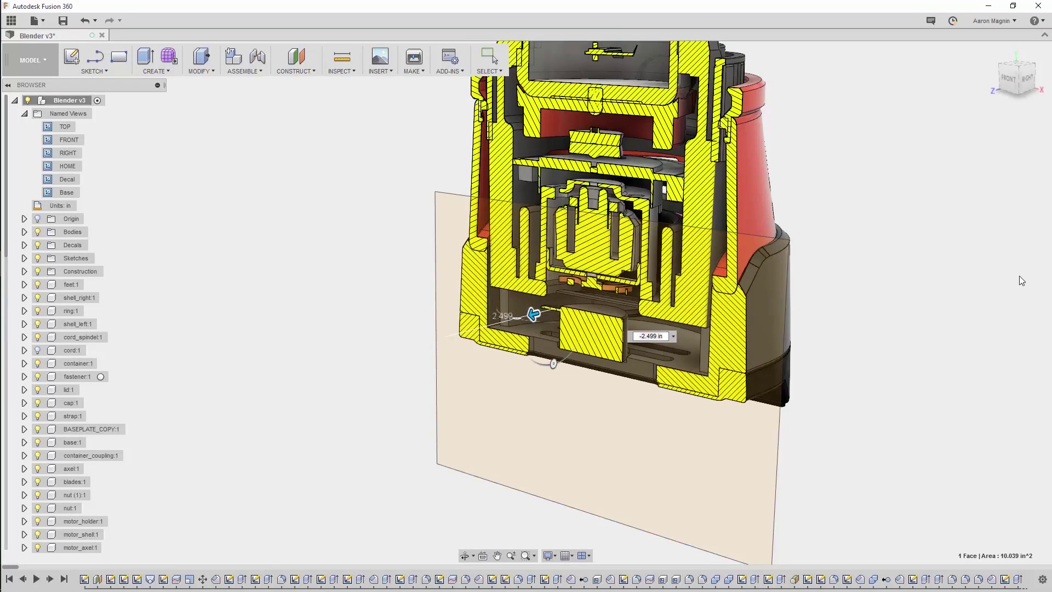
Locate the screen body in the SCREEN:1 component and jump to the saved Decal view
{"action": "right_click", "coordinate": [446, 327]}
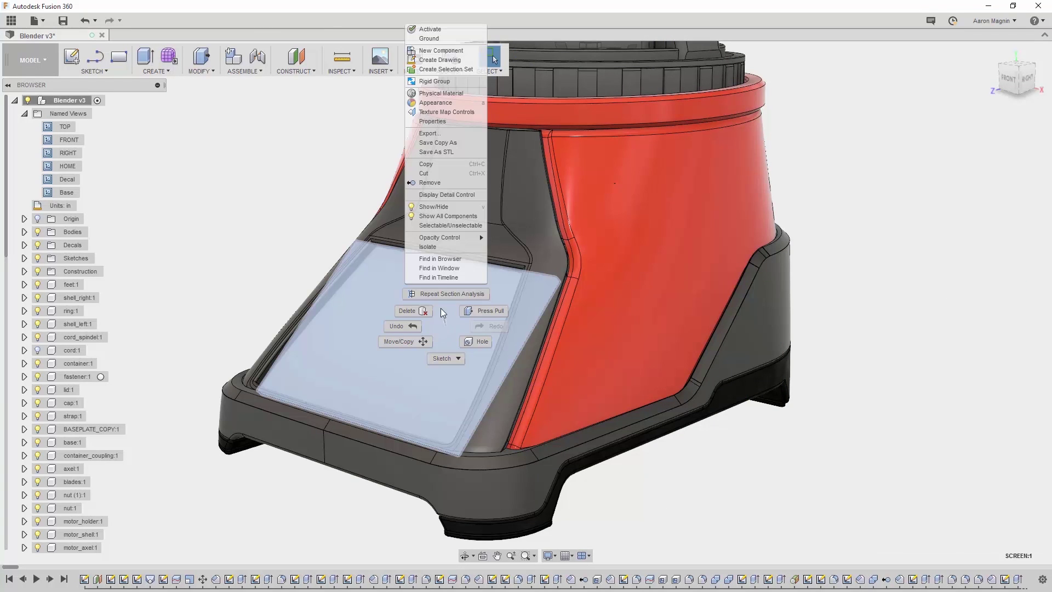
{"action": "left_click", "coordinate": [437, 264]}
{"action": "left_click", "coordinate": [24, 534]}
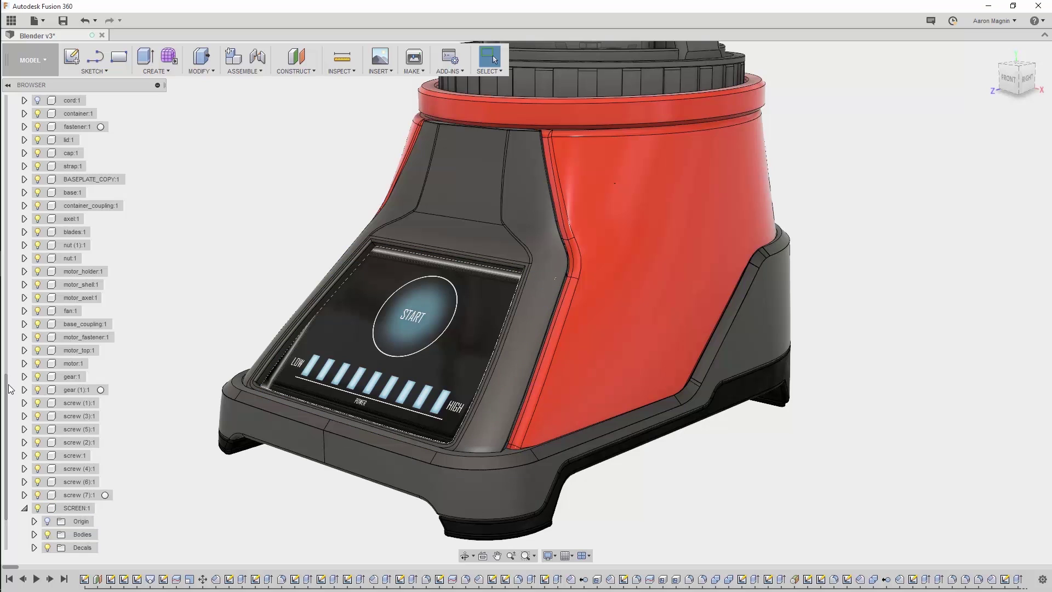
{"action": "scroll", "coordinate": [63, 182], "scroll_direction": "up", "scroll_amount": 5}
{"action": "double_click", "coordinate": [64, 181]}
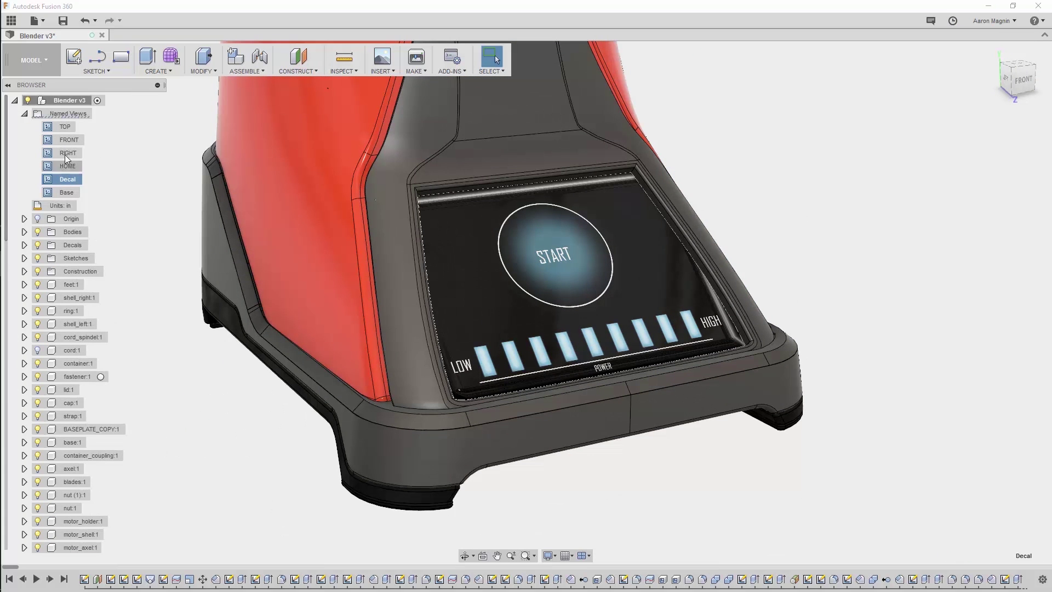
Start a local render in the Render workspace, then open the design's details on the web
{"action": "left_click", "coordinate": [49, 60]}
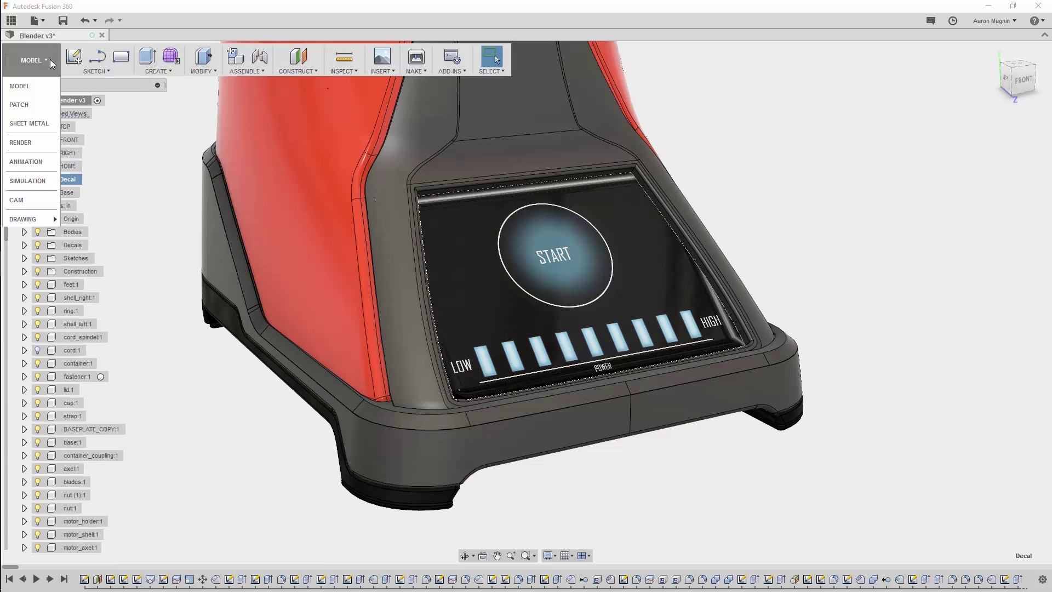
{"action": "left_click", "coordinate": [39, 142]}
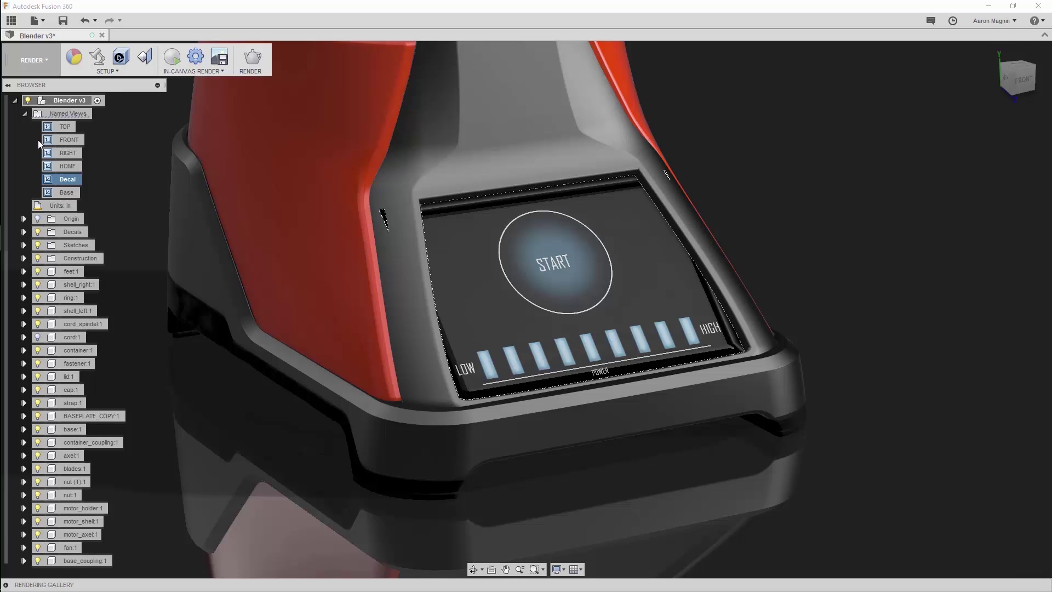
{"action": "left_click", "coordinate": [15, 100]}
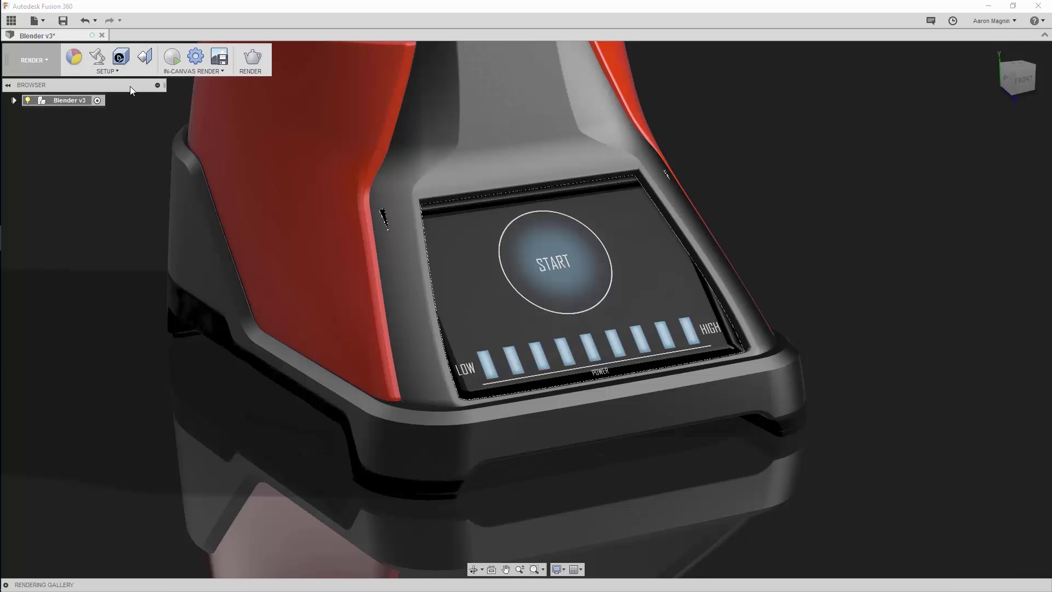
{"action": "left_click", "coordinate": [256, 54]}
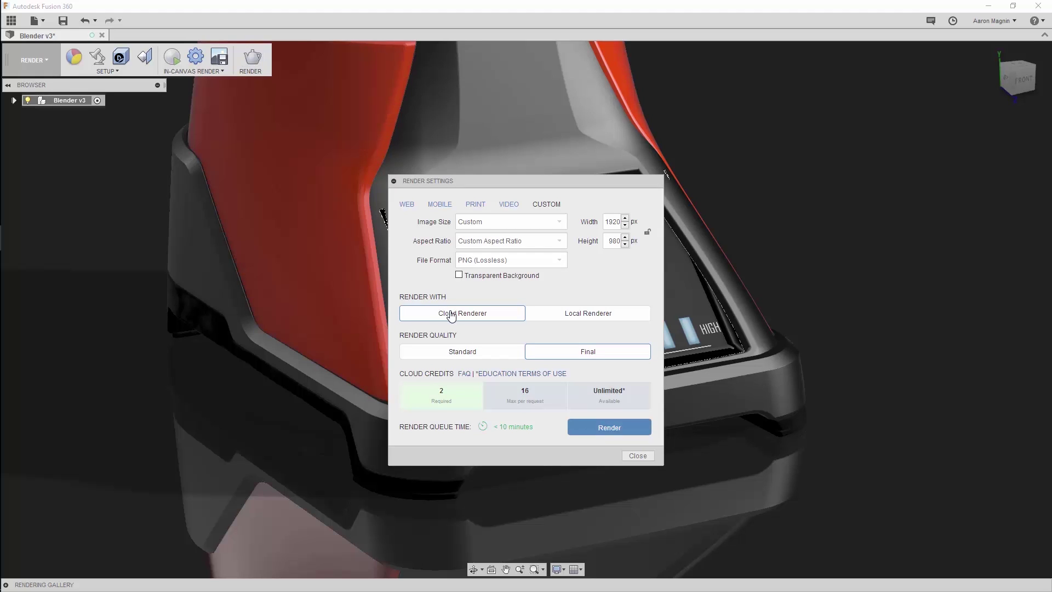
{"action": "left_click", "coordinate": [572, 315]}
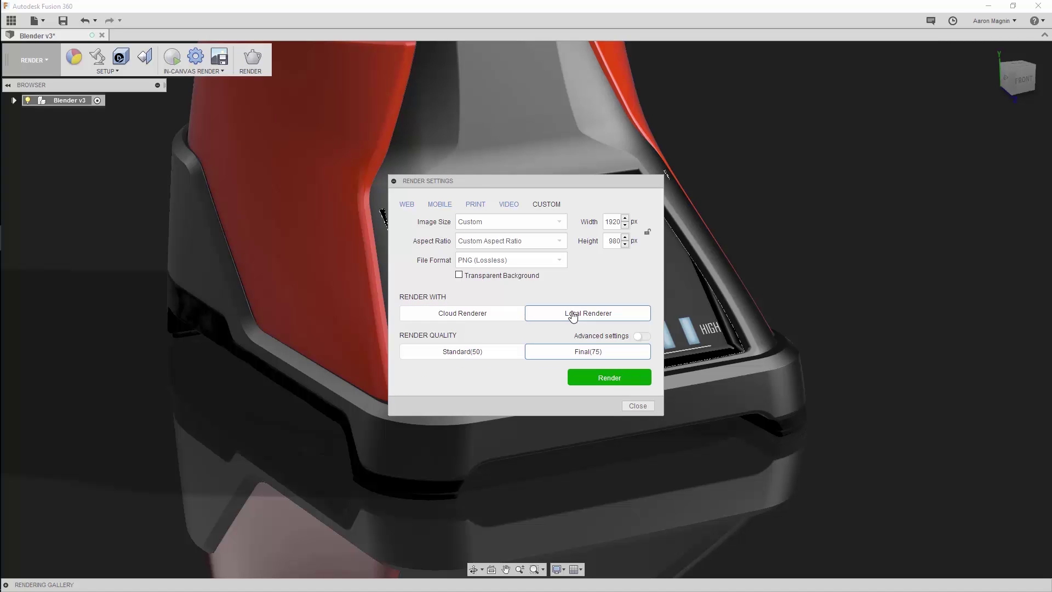
{"action": "left_click", "coordinate": [608, 378]}
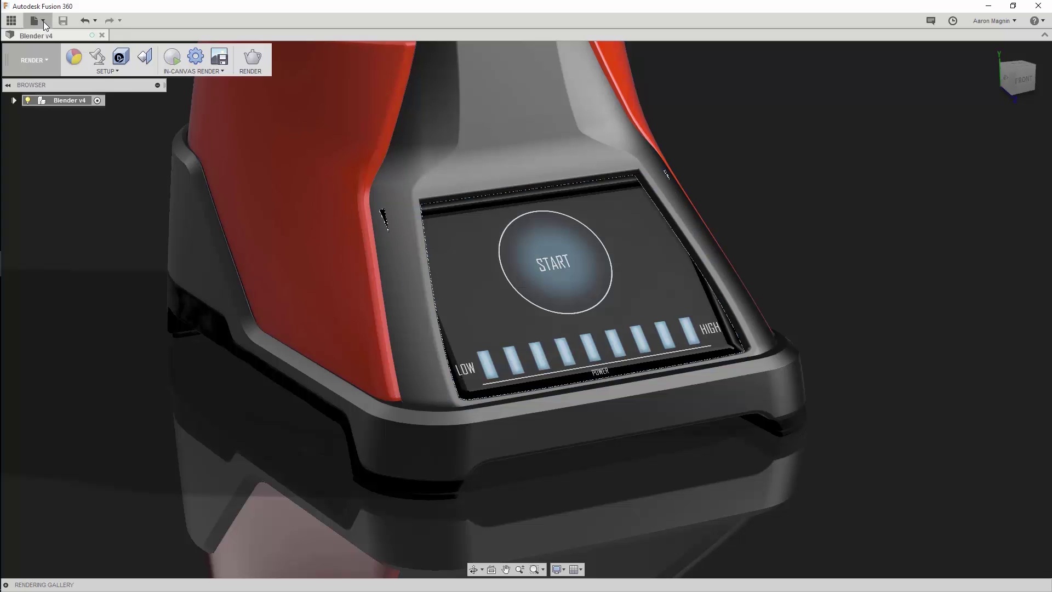
{"action": "left_click", "coordinate": [45, 25]}
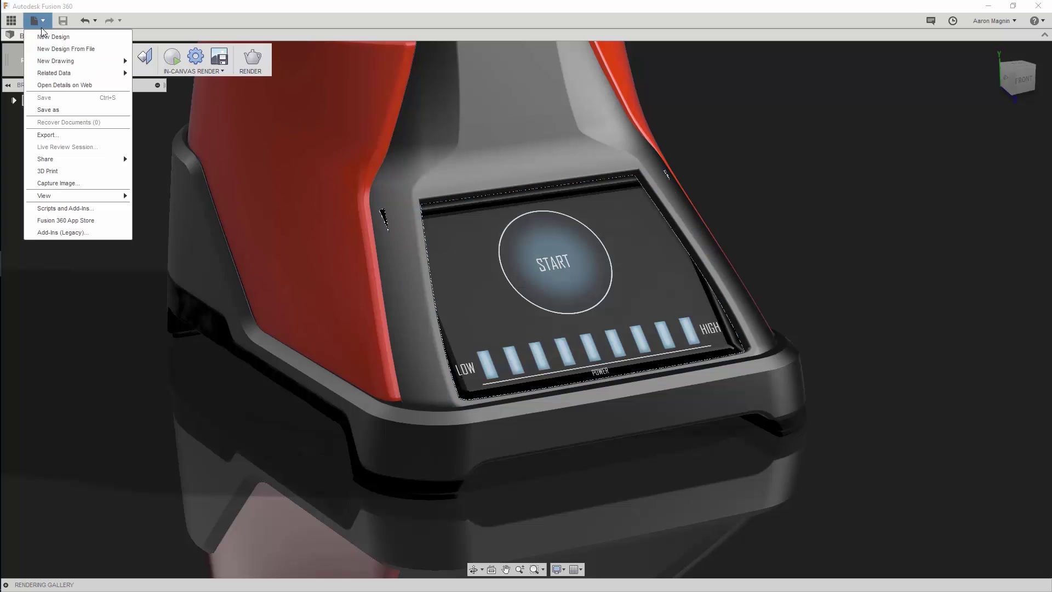
{"action": "left_click", "coordinate": [43, 87]}
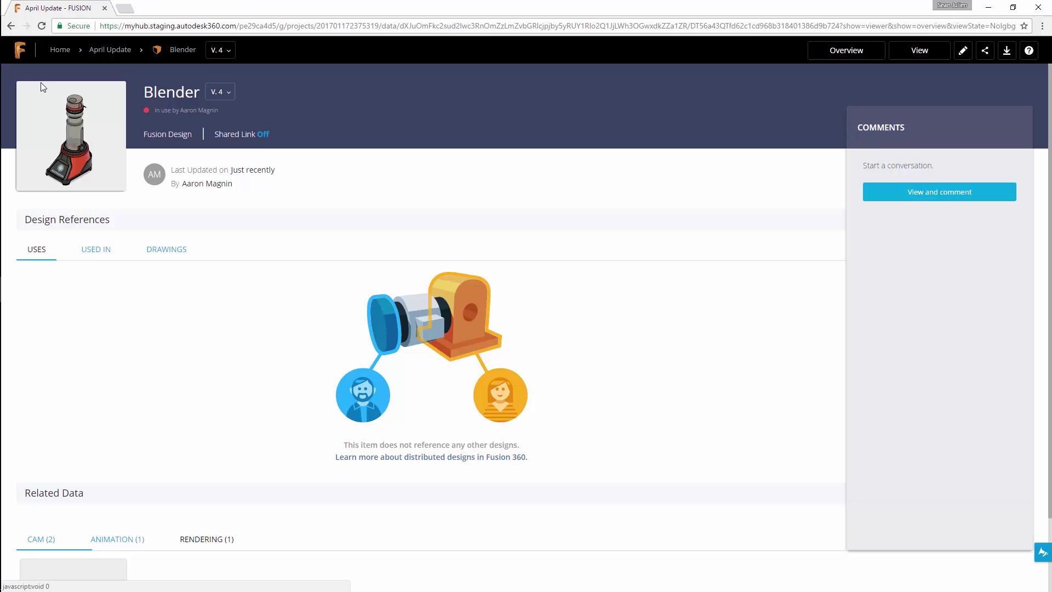
Open the Blender design in the Fusion Team web viewer and reset to the Home view
{"action": "left_click", "coordinate": [911, 50]}
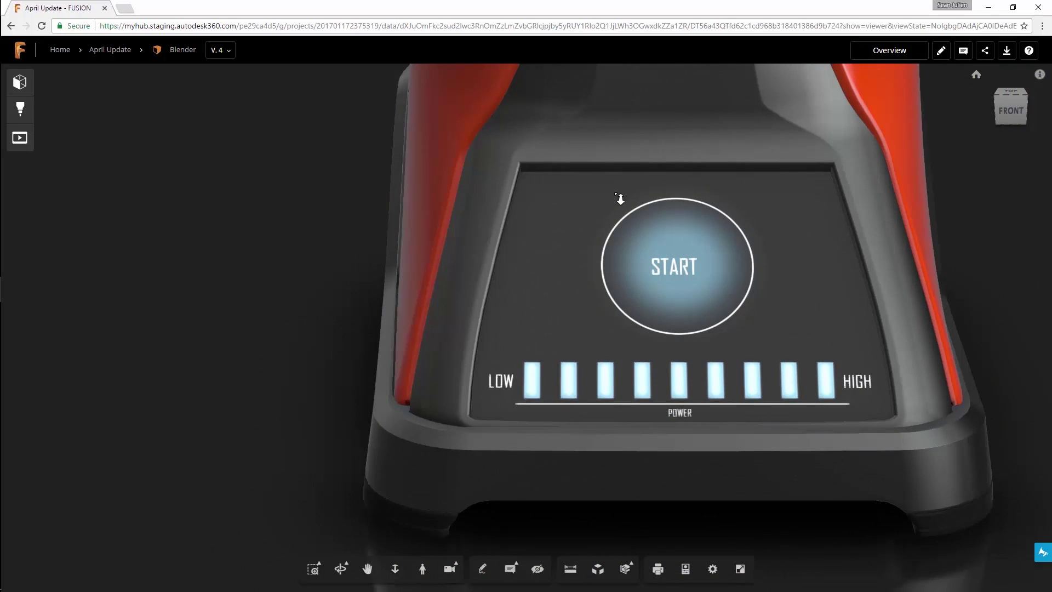
{"action": "left_click", "coordinate": [976, 75]}
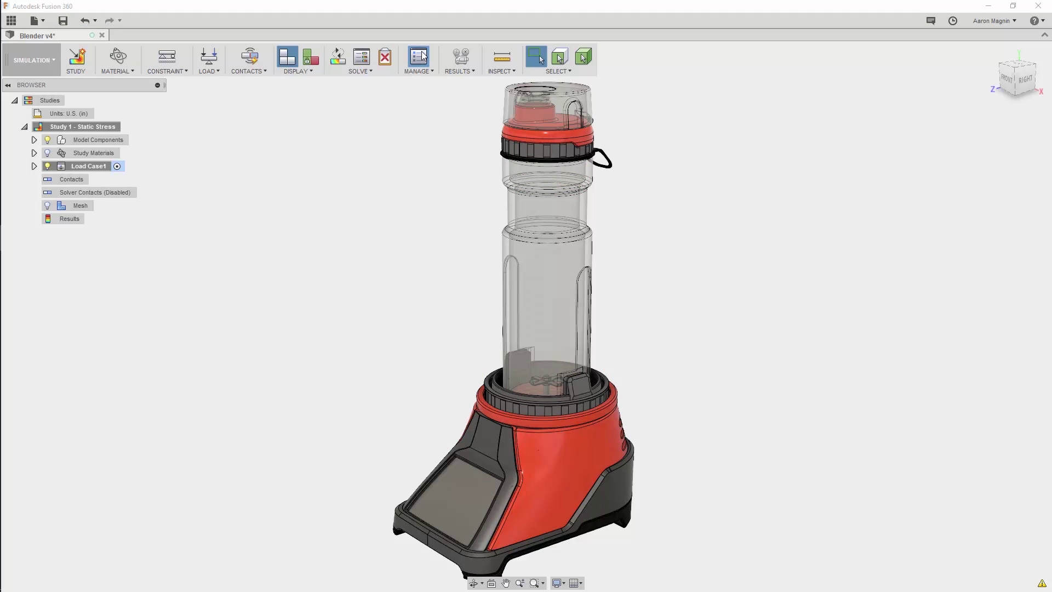
Set the study's adaptive mesh refinement to Custom: 5 refinements, 40% of elements refined
{"action": "left_click", "coordinate": [419, 57]}
{"action": "left_click", "coordinate": [375, 227]}
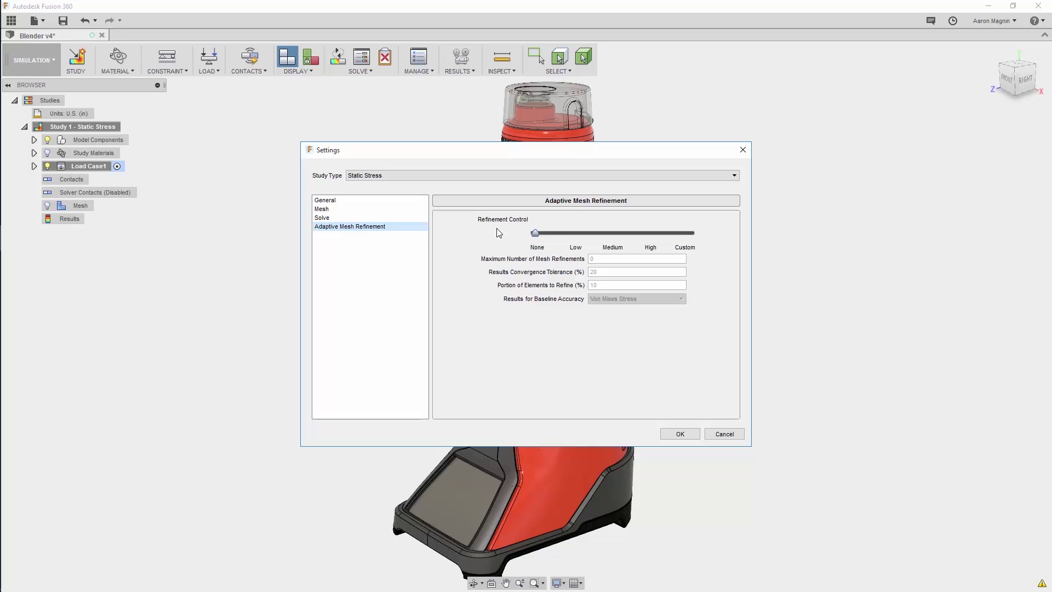
{"action": "left_click_drag", "start_coordinate": [536, 234], "coordinate": [690, 233]}
{"action": "double_click", "coordinate": [590, 259]}
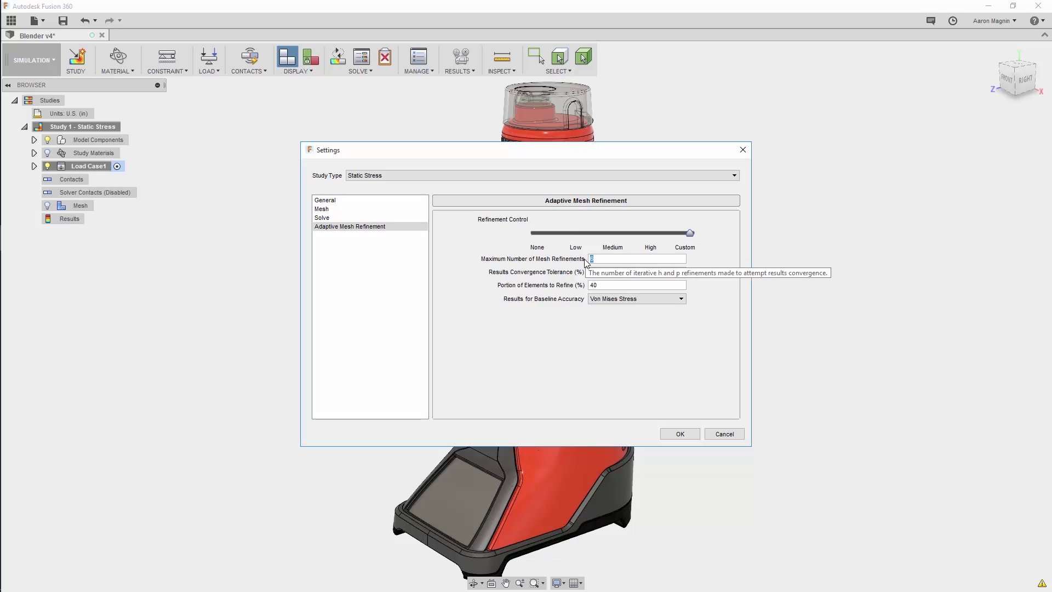
{"action": "left_click", "coordinate": [679, 434]}
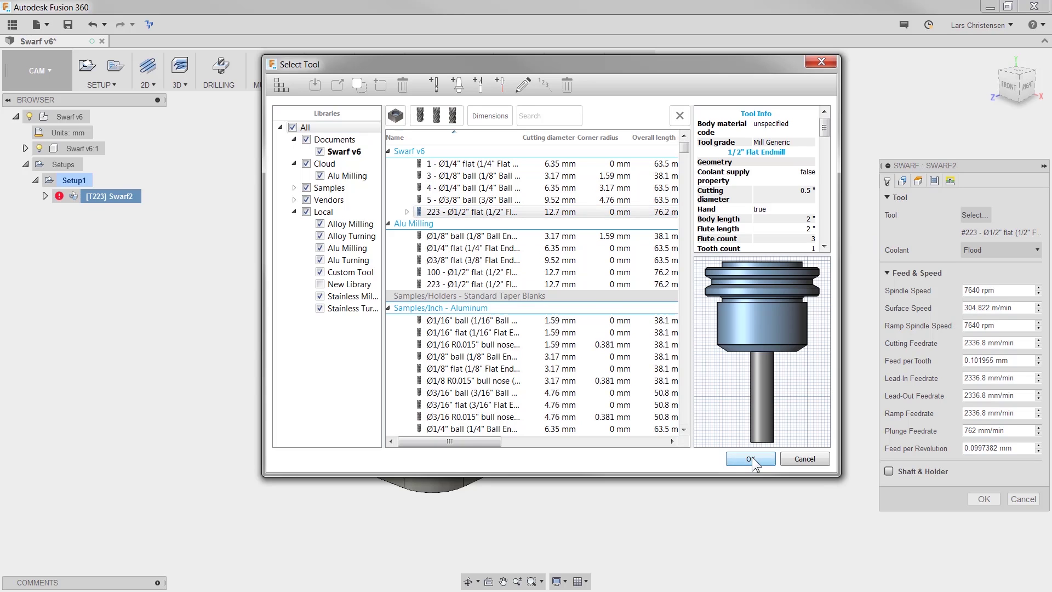
Build a swarf toolpath with the 1/2" flat endmill on the left, middle and right boss chamfers, and simulate it
{"action": "left_click", "coordinate": [750, 458]}
{"action": "left_click", "coordinate": [902, 180]}
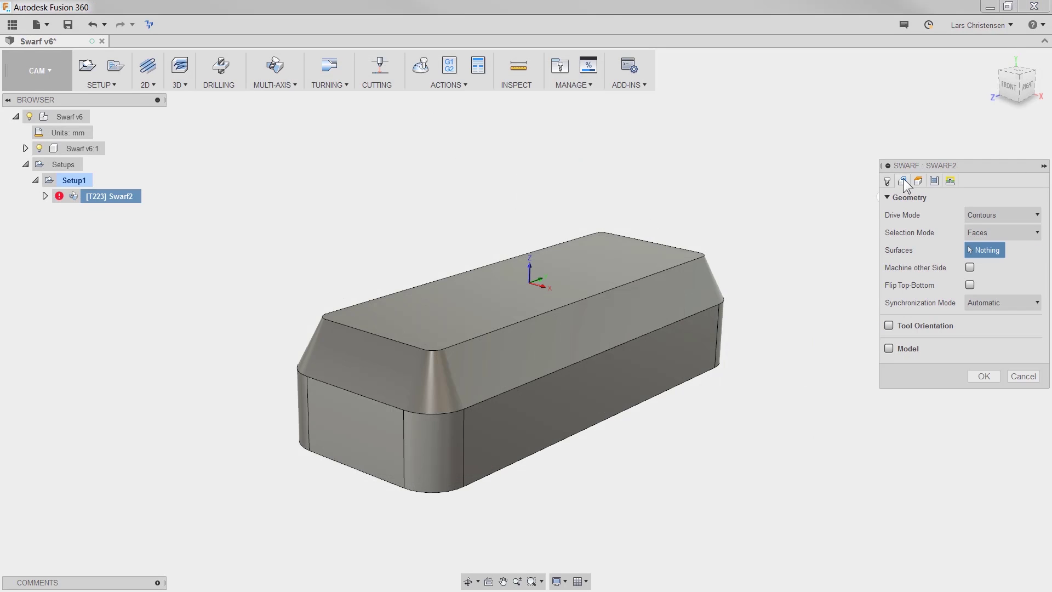
{"action": "left_click", "coordinate": [673, 304]}
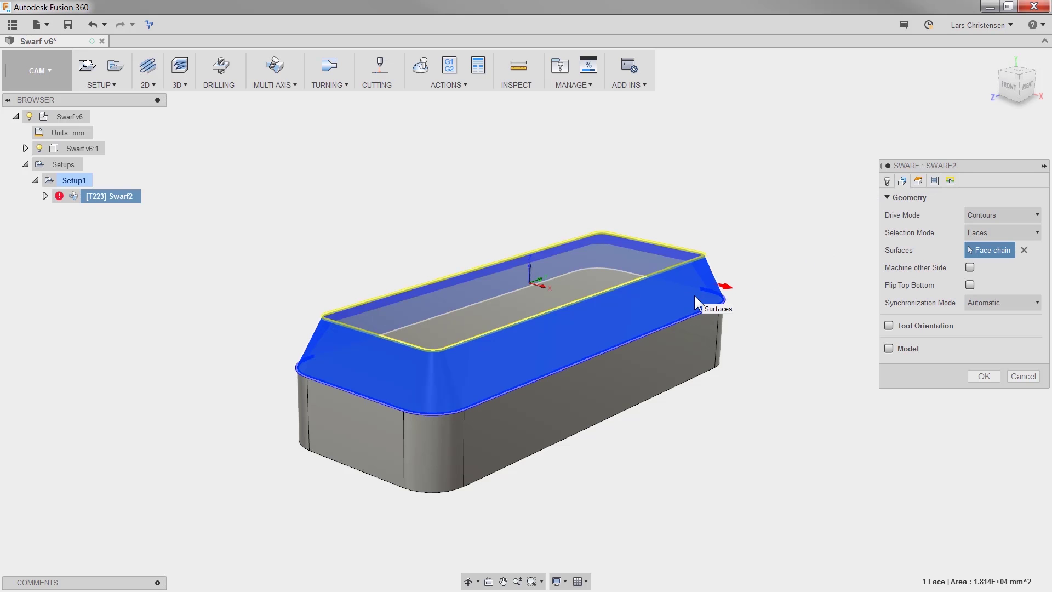
{"action": "left_click", "coordinate": [984, 375]}
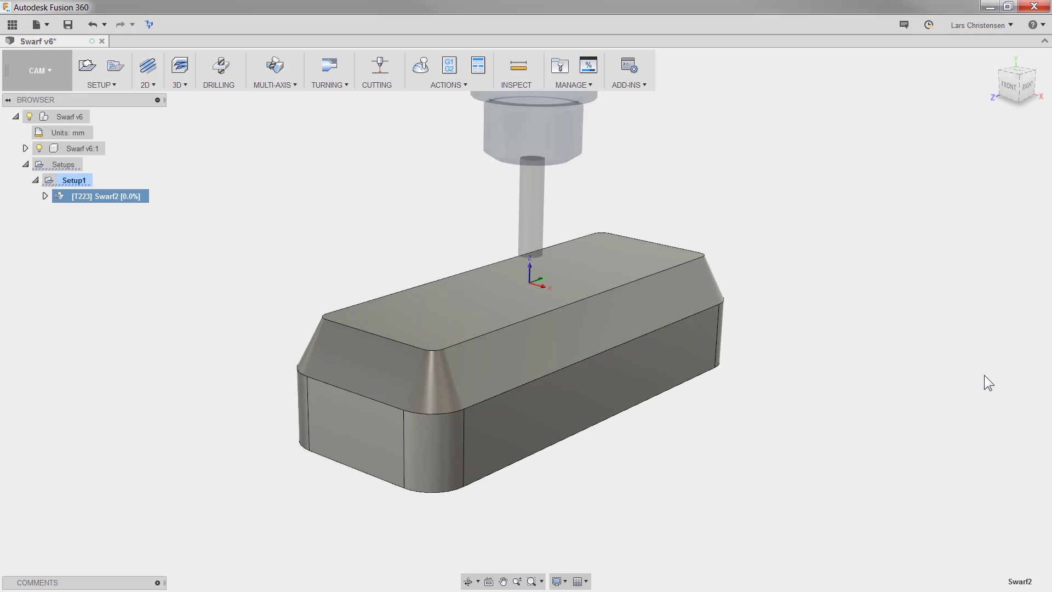
{"action": "left_click", "coordinate": [421, 66]}
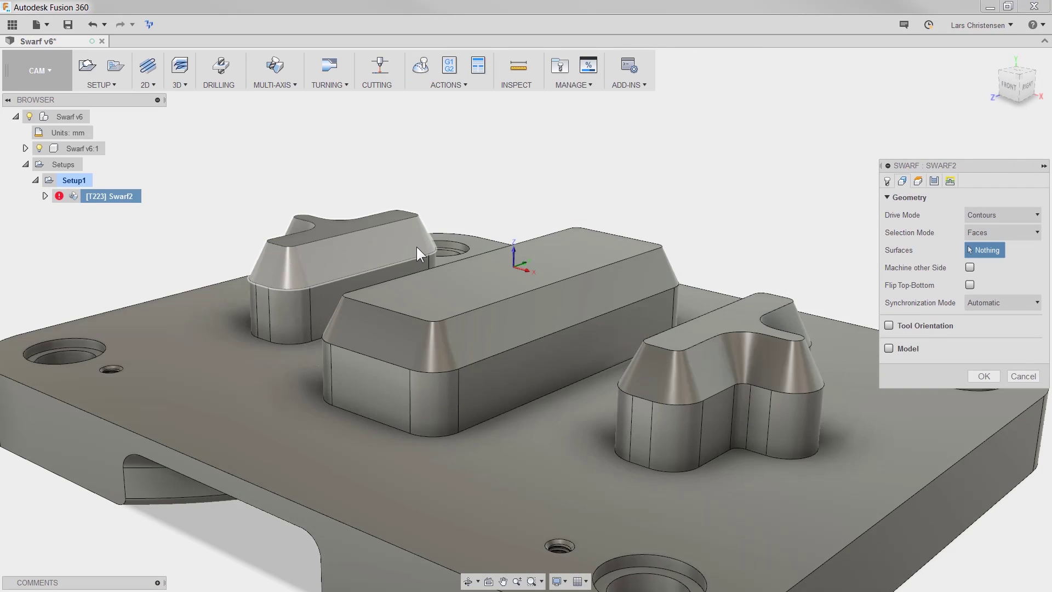
{"action": "left_click", "coordinate": [413, 248]}
{"action": "left_click", "coordinate": [582, 301]}
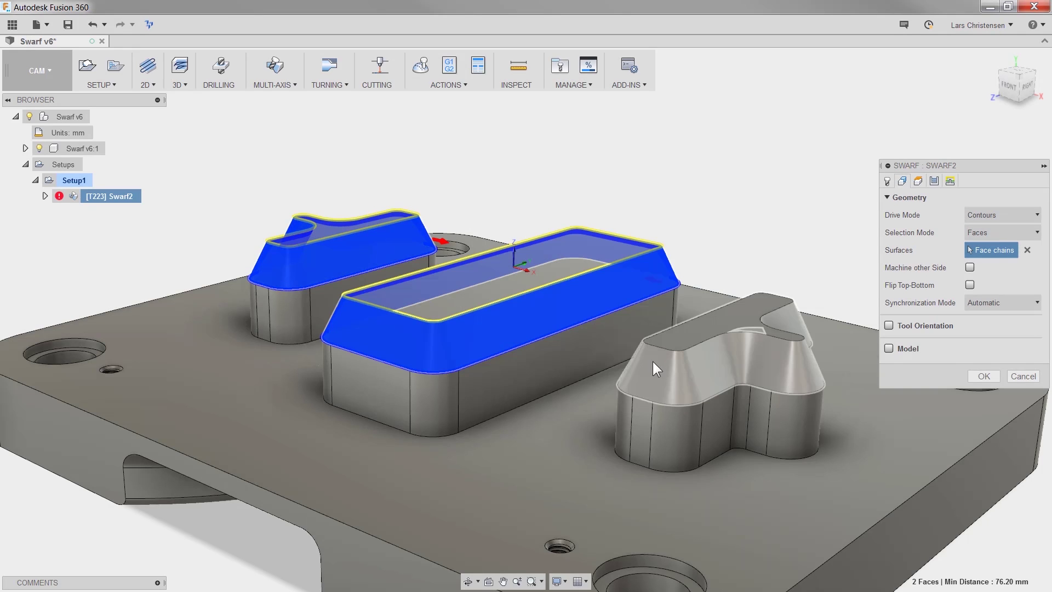
{"action": "left_click", "coordinate": [983, 376]}
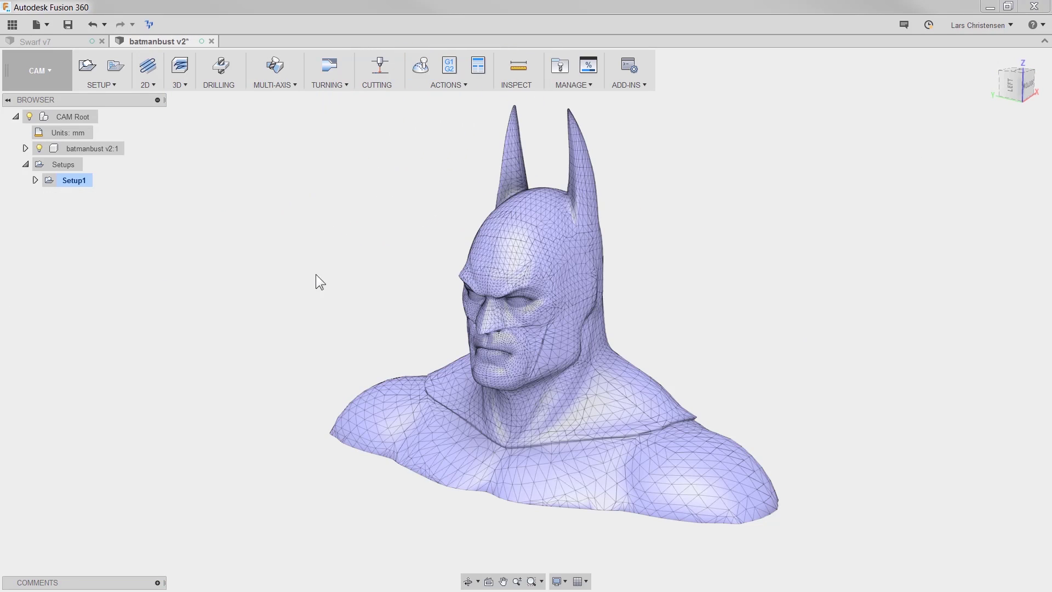
Start a new setup with the bust mesh as its model, then cancel it
{"action": "left_click", "coordinate": [87, 68]}
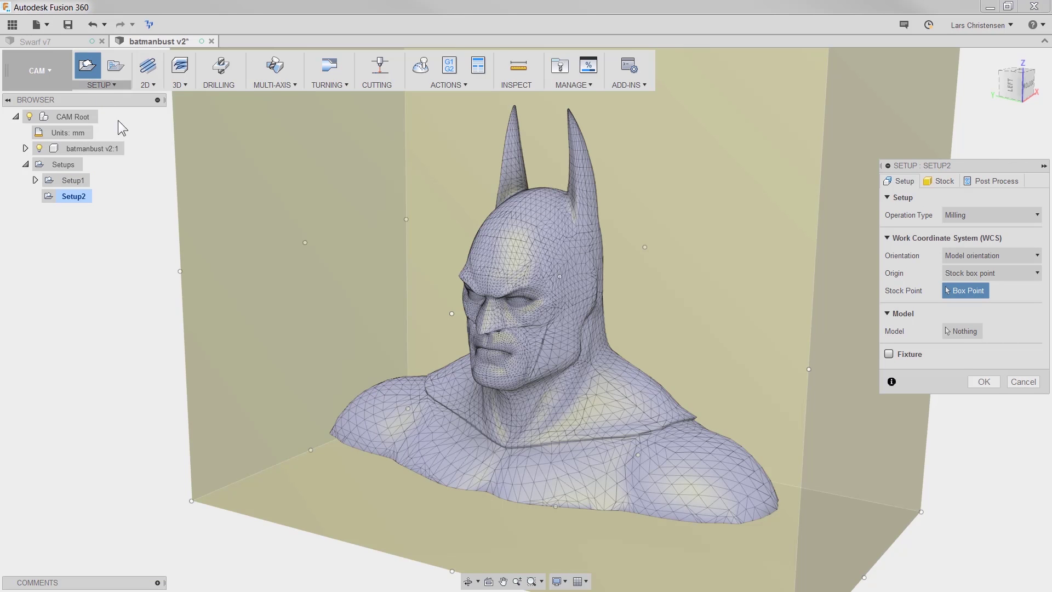
{"action": "left_click", "coordinate": [964, 332]}
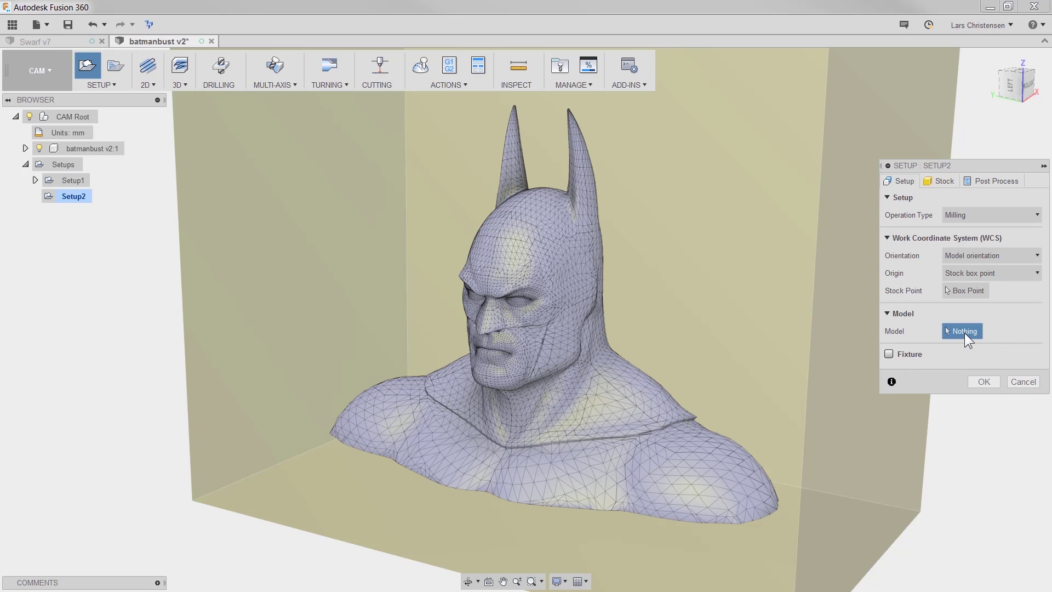
{"action": "left_click", "coordinate": [526, 322]}
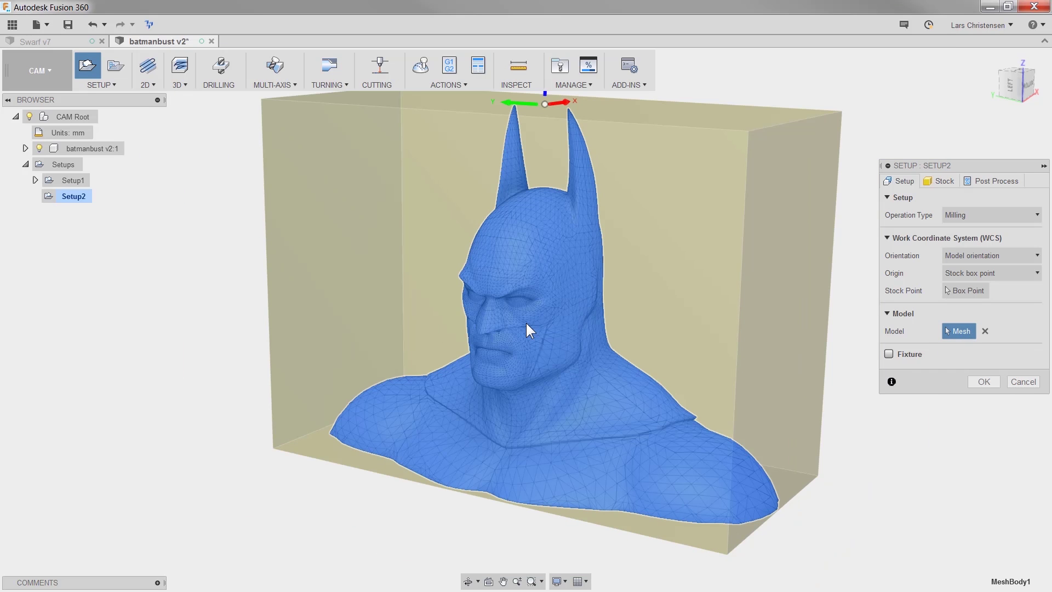
{"action": "key", "text": "Escape"}
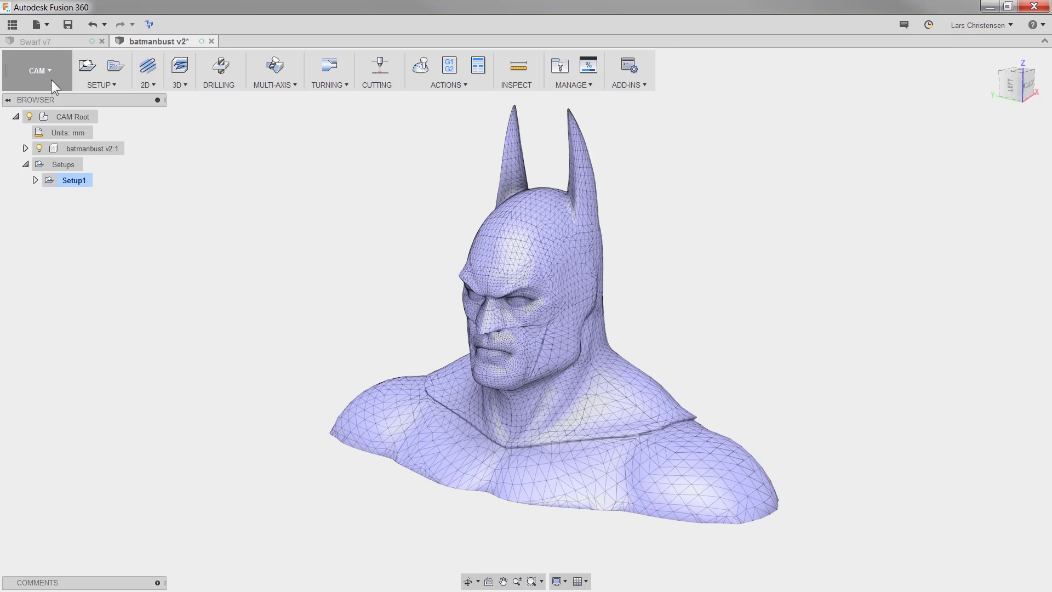
{"action": "left_click", "coordinate": [36, 71]}
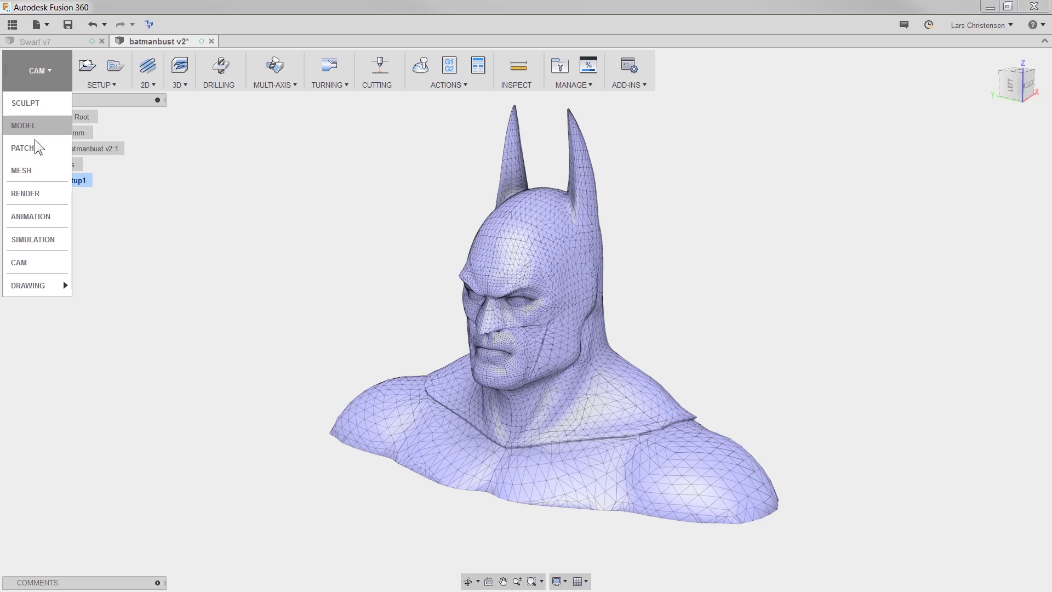
Try the Mesh workspace, then enable the Mesh Workspace preview under Preferences > Preview
{"action": "left_click", "coordinate": [32, 171]}
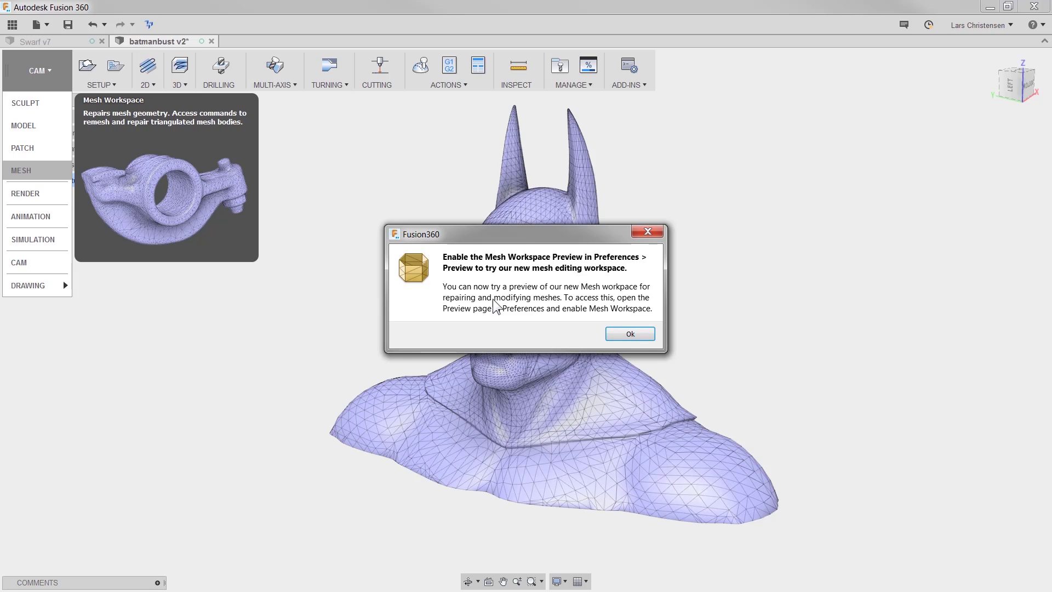
{"action": "left_click", "coordinate": [631, 335]}
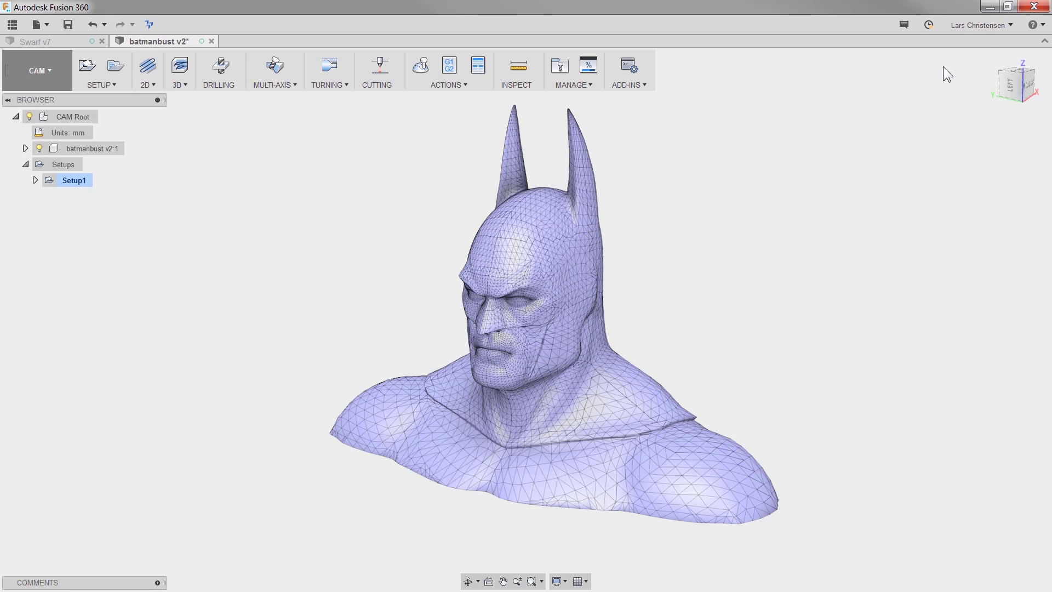
{"action": "left_click", "coordinate": [984, 25]}
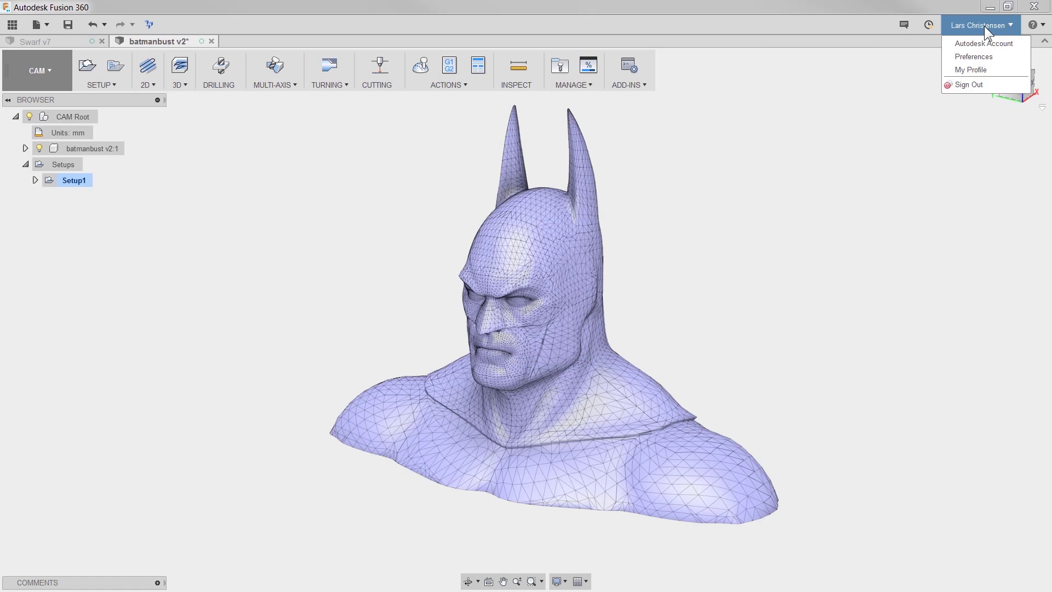
{"action": "left_click", "coordinate": [989, 56]}
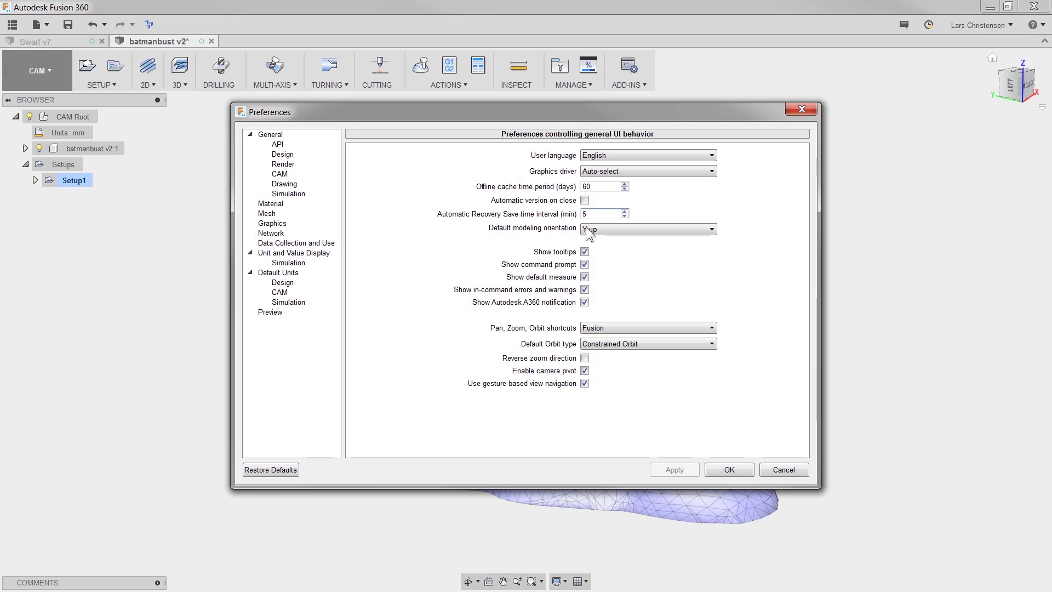
{"action": "left_click", "coordinate": [269, 313]}
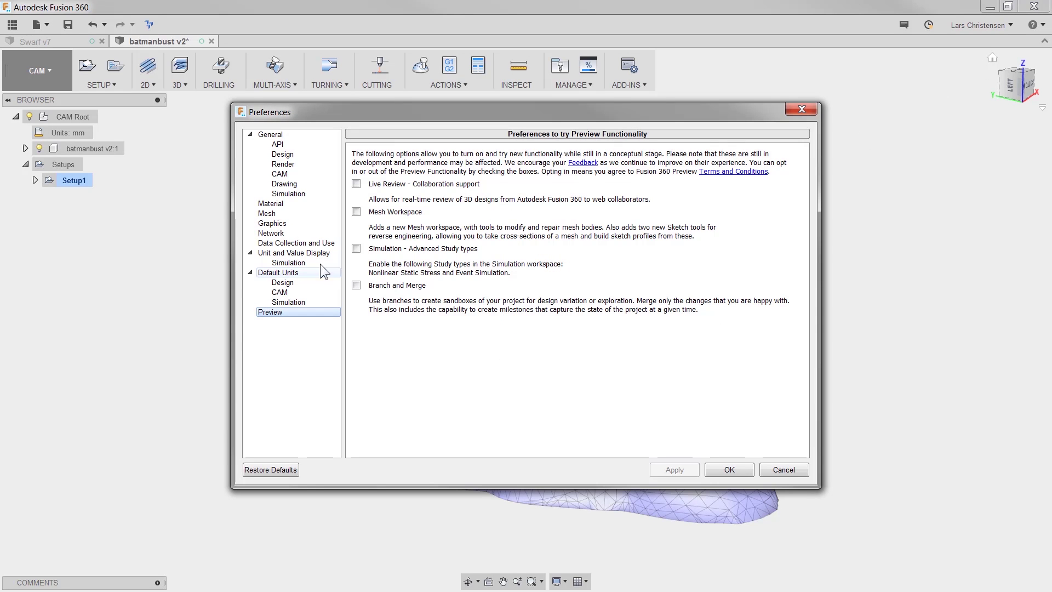
{"action": "left_click", "coordinate": [357, 212]}
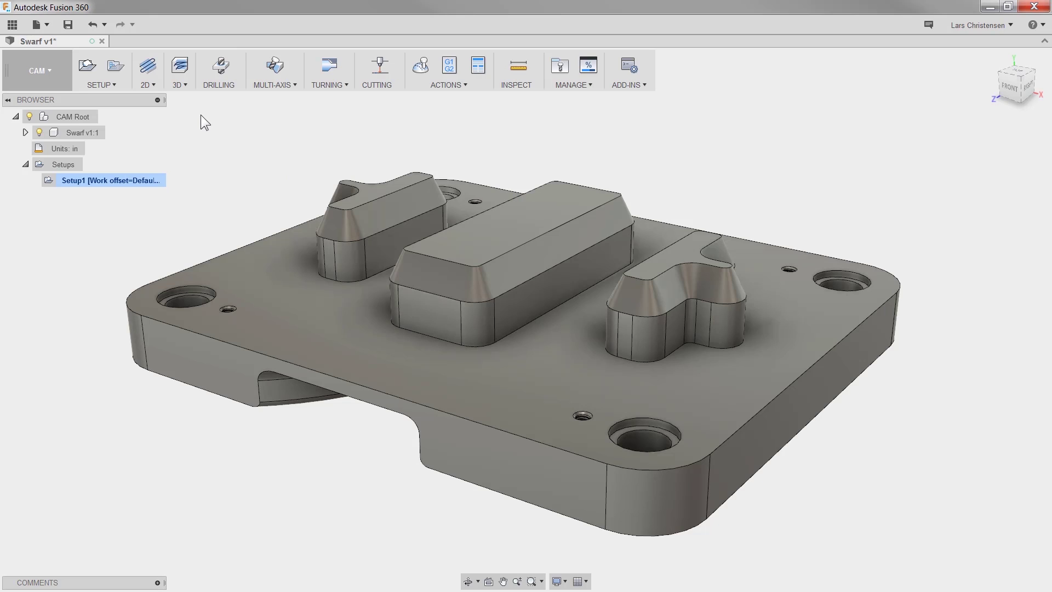
Start a drill operation with the Ø3/8" drill, targeting the counterbored hole with Select Same Diameter on
{"action": "left_click", "coordinate": [220, 66]}
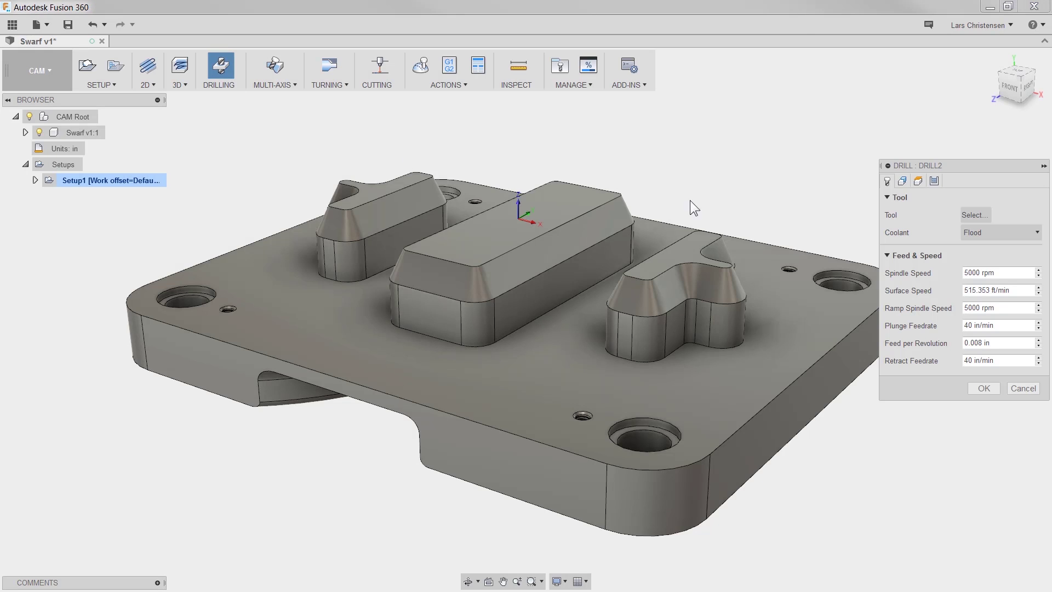
{"action": "left_click", "coordinate": [975, 215]}
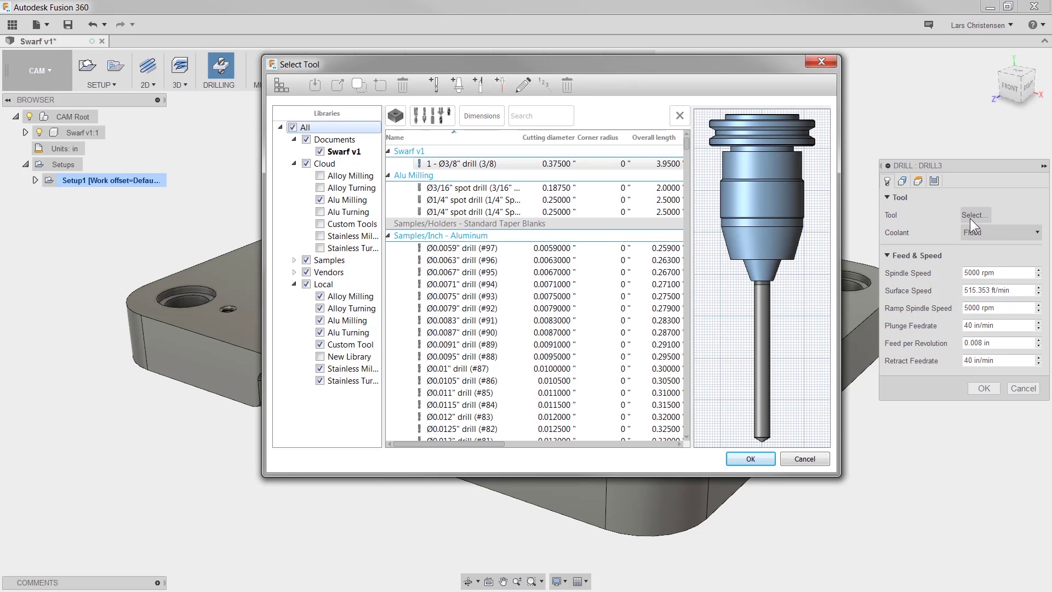
{"action": "left_click", "coordinate": [750, 459]}
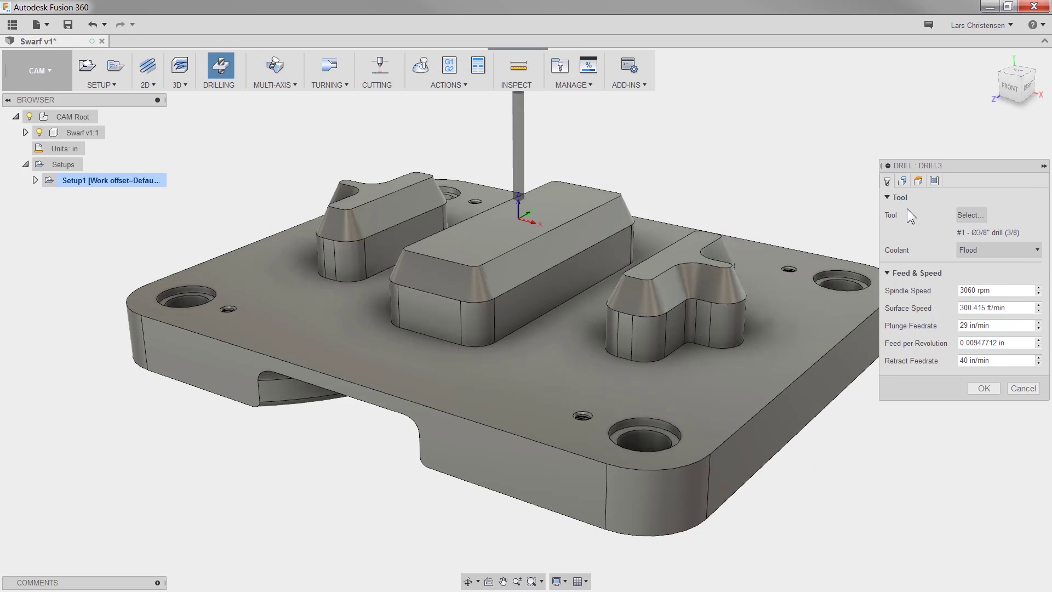
{"action": "left_click", "coordinate": [902, 181]}
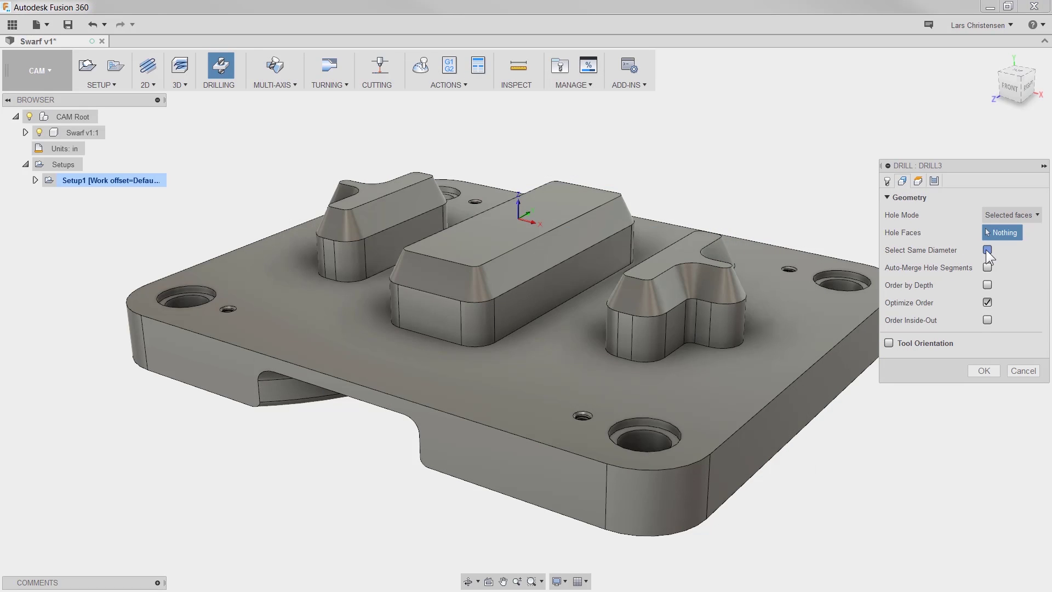
{"action": "left_click", "coordinate": [987, 250]}
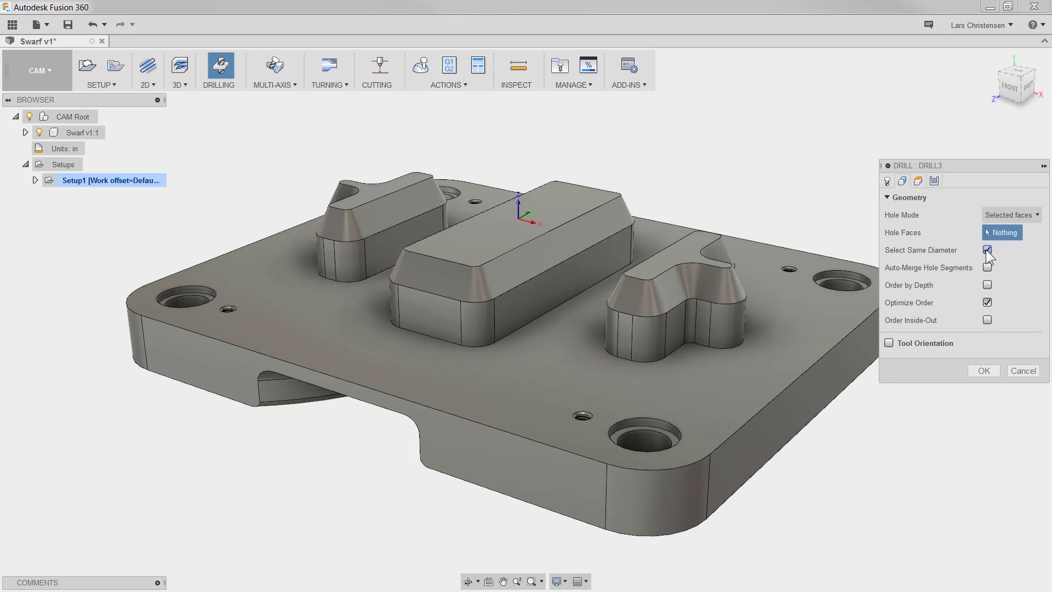
{"action": "left_click", "coordinate": [844, 282]}
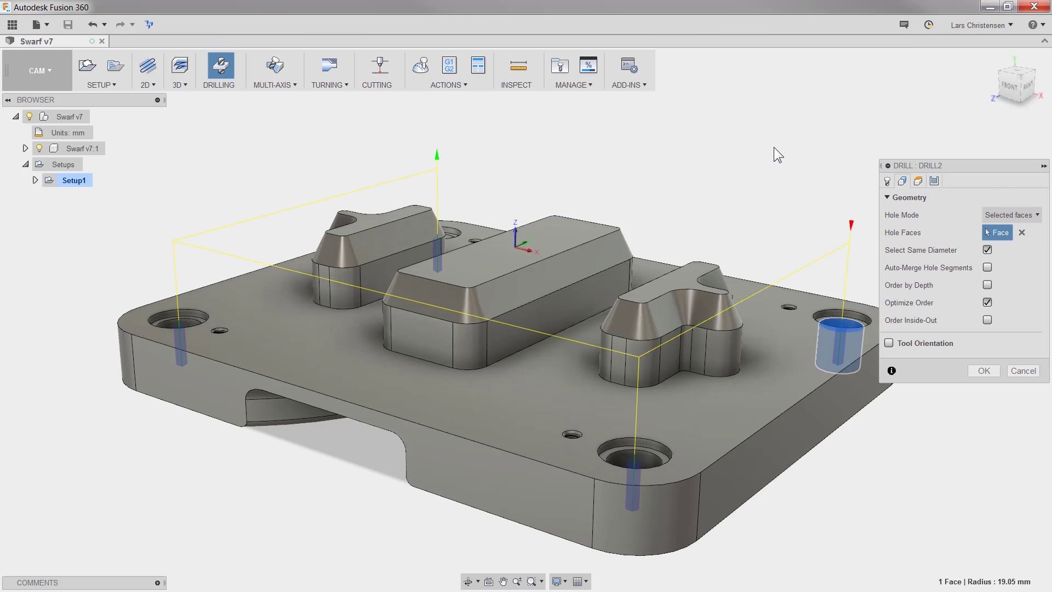
Inspect the holes from several angles and enable Auto-Merge Hole Segments
{"action": "middle_click_drag", "start_coordinate": [777, 153], "coordinate": [822, 148], "text": "shift"}
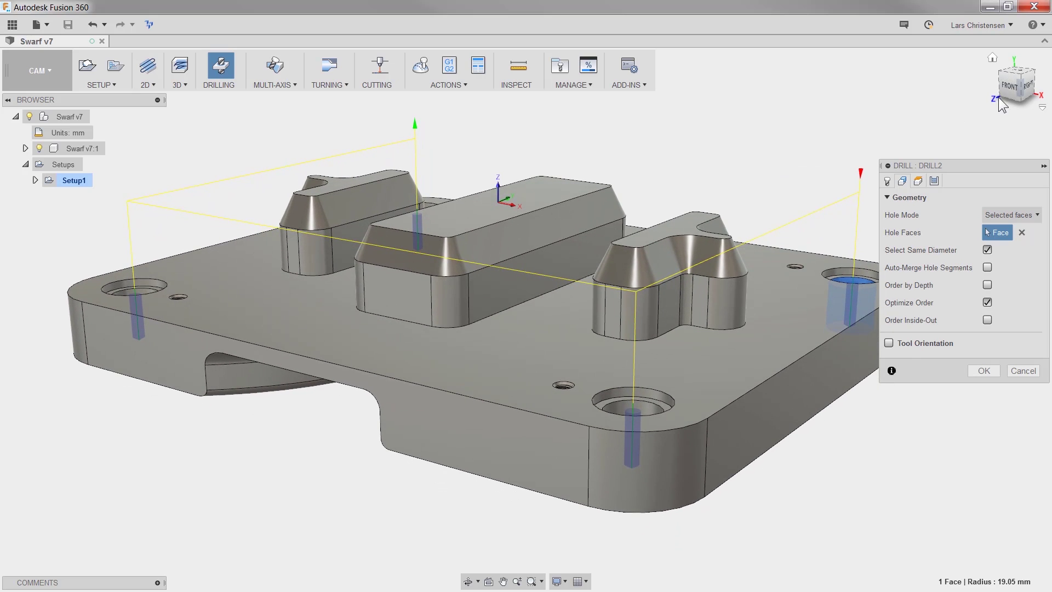
{"action": "left_click", "coordinate": [1008, 89]}
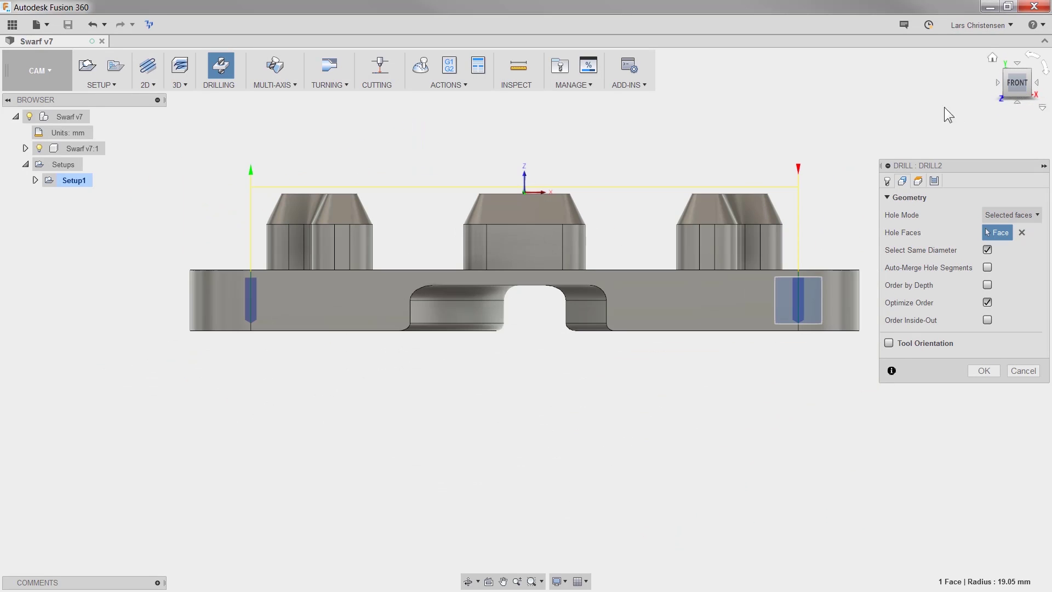
{"action": "scroll", "coordinate": [141, 329], "scroll_direction": "up", "scroll_amount": 5}
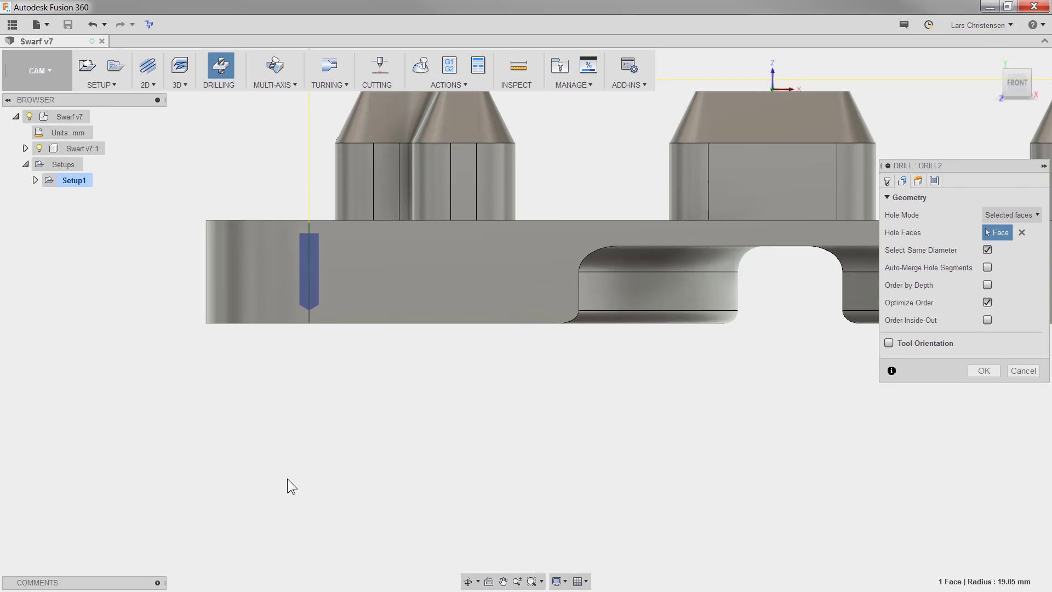
{"action": "middle_click_drag", "start_coordinate": [291, 486], "coordinate": [601, 465], "text": "shift"}
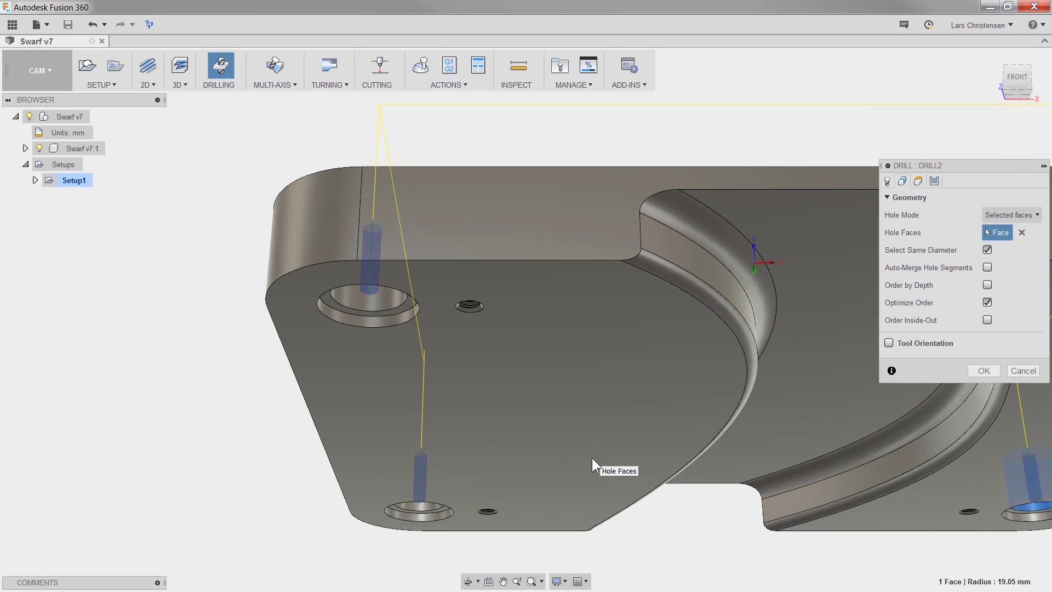
{"action": "mouse_move", "coordinate": [592, 459]}
{"action": "middle_mouse_down", "text": "shift"}
{"action": "mouse_move", "coordinate": [548, 485]}
{"action": "mouse_move", "coordinate": [594, 453]}
{"action": "middle_mouse_up", "text": "shift"}
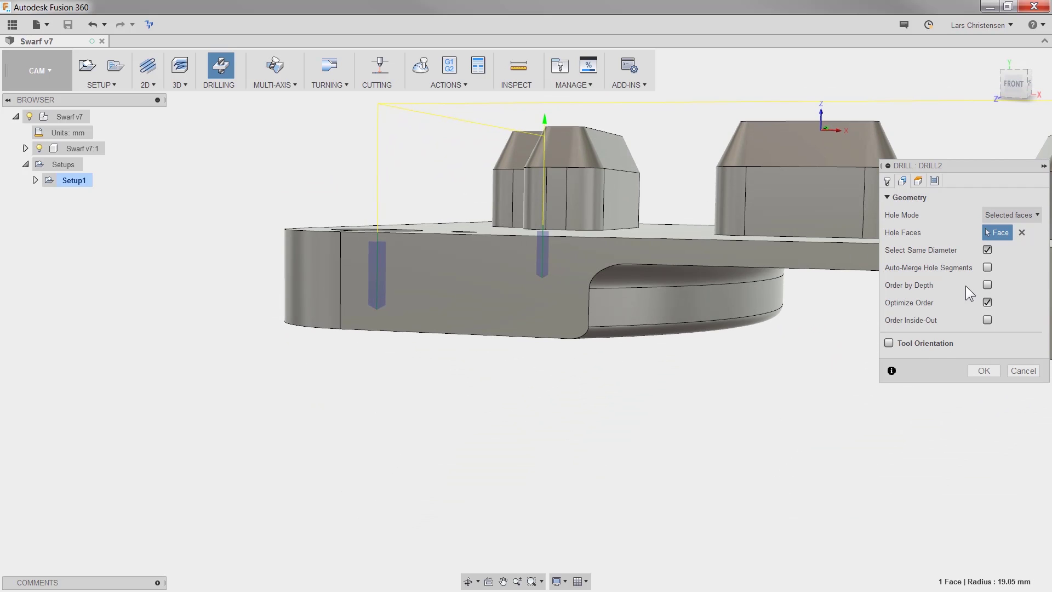
{"action": "left_click", "coordinate": [990, 267]}
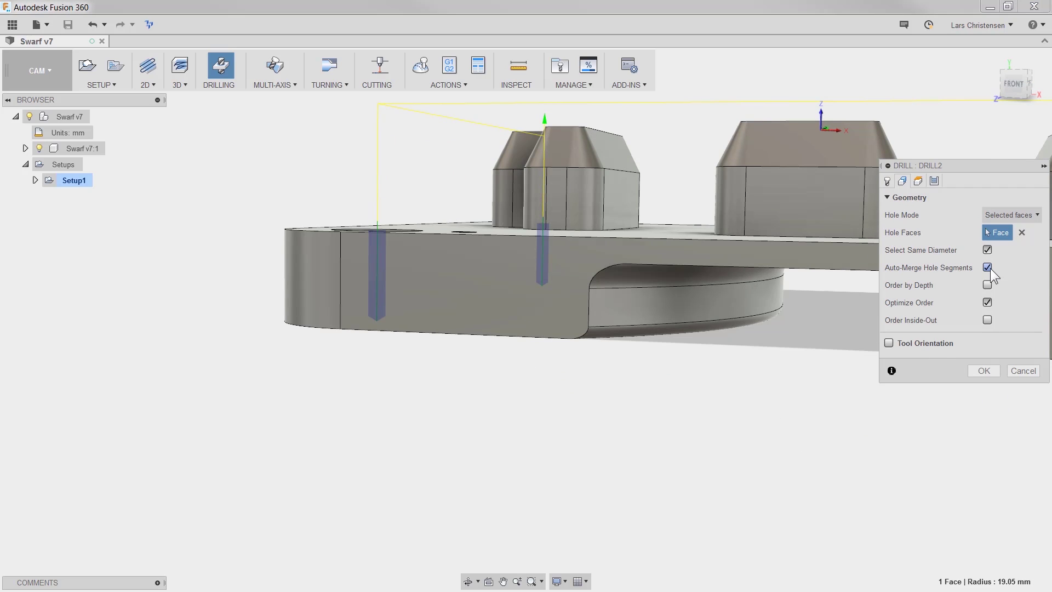
Turn on Drill Tip Through Bottom with a break-through depth of 2 and create Drill2
{"action": "left_click", "coordinate": [922, 183]}
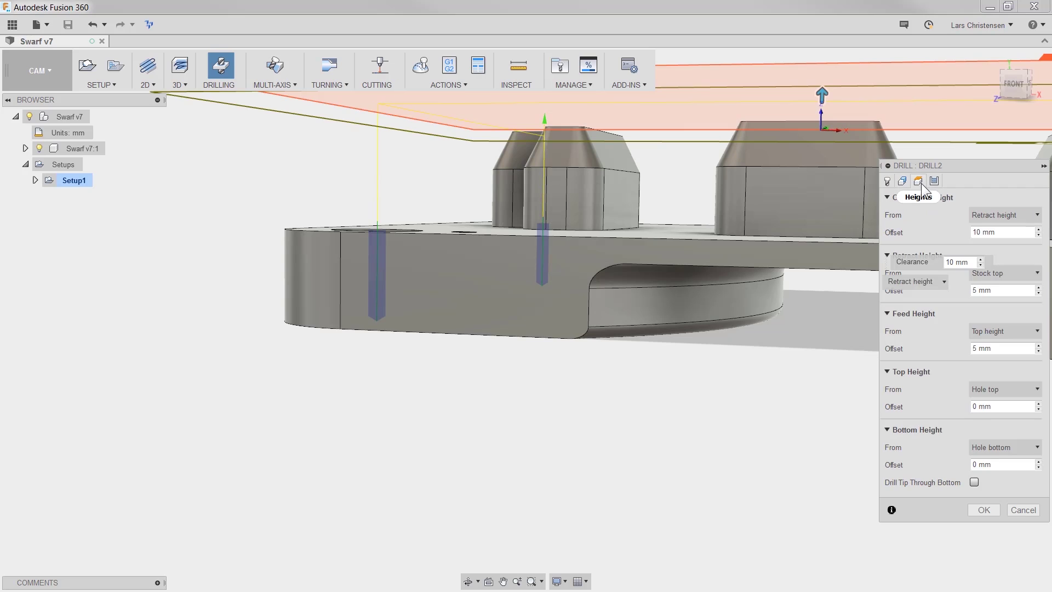
{"action": "left_click", "coordinate": [974, 482]}
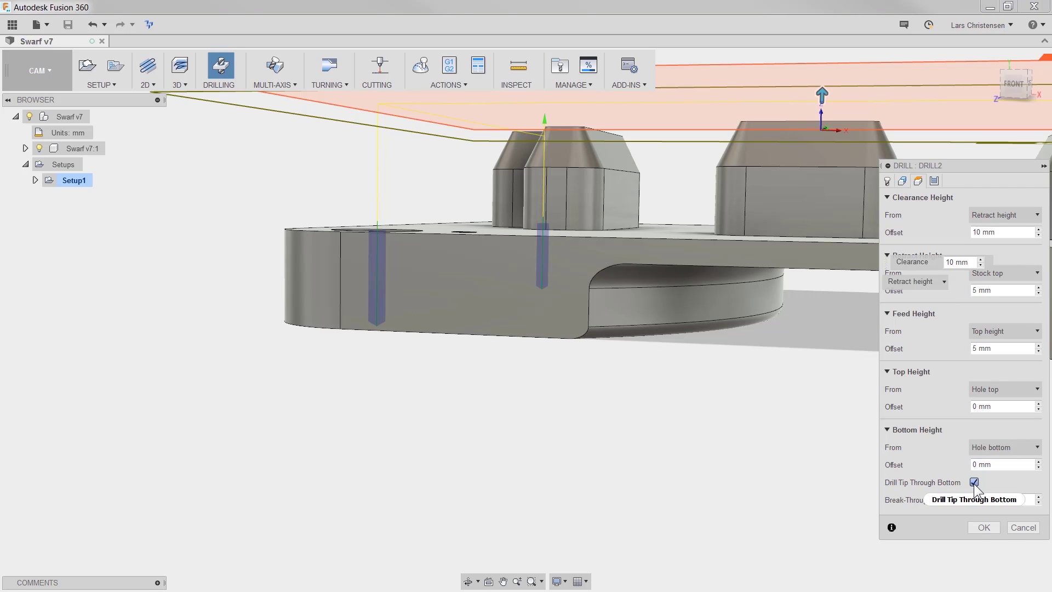
{"action": "left_click", "coordinate": [986, 499]}
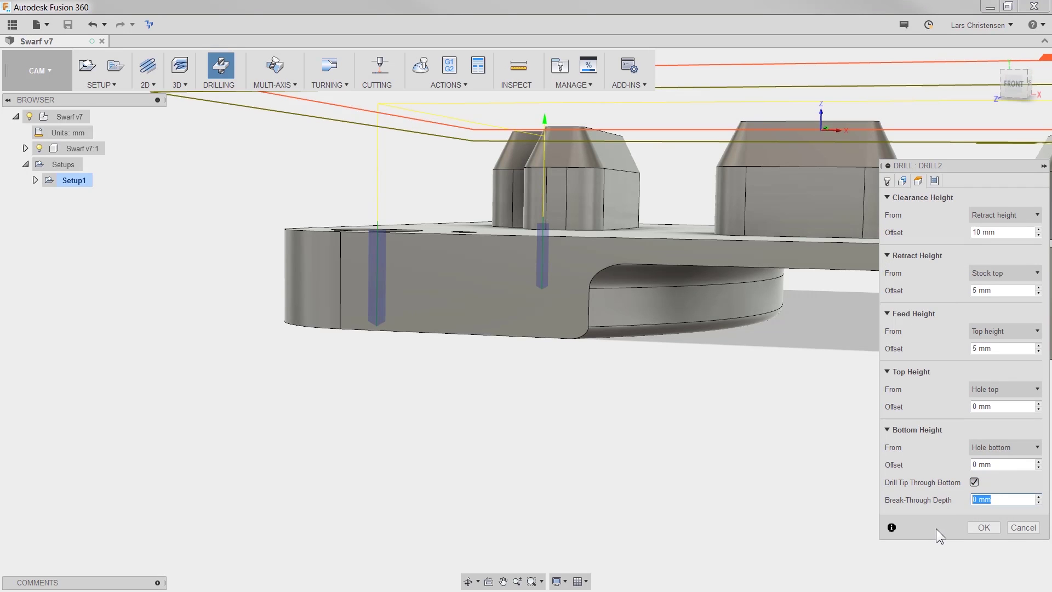
{"action": "type", "text": "2."}
{"action": "key", "text": "Return"}
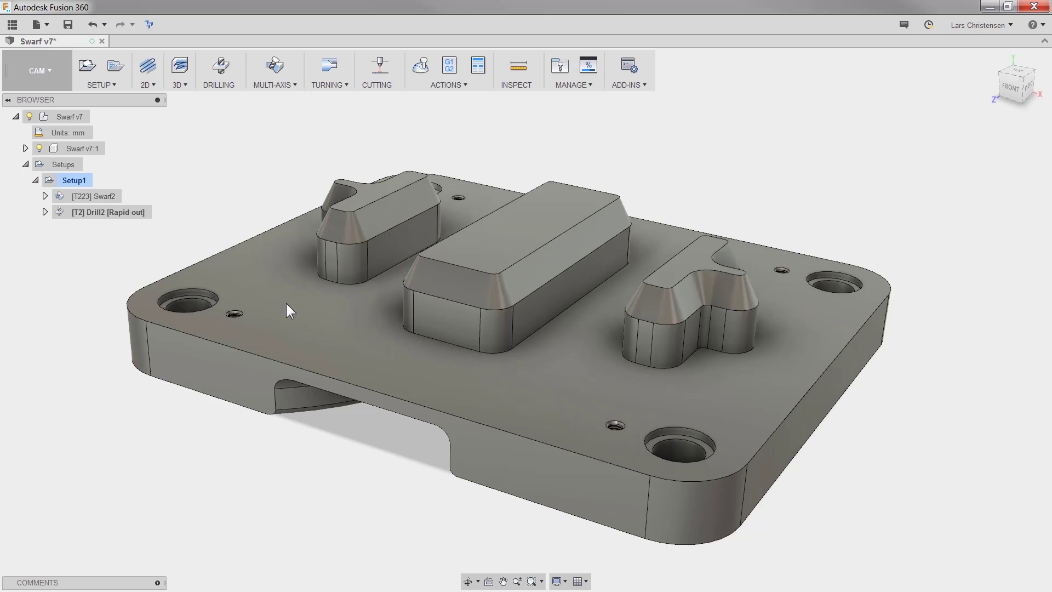
Stay in CAM and expand Swarf v7:1 to show its Origin, Bodies, Sketches and Construction folders
{"action": "left_click", "coordinate": [38, 70]}
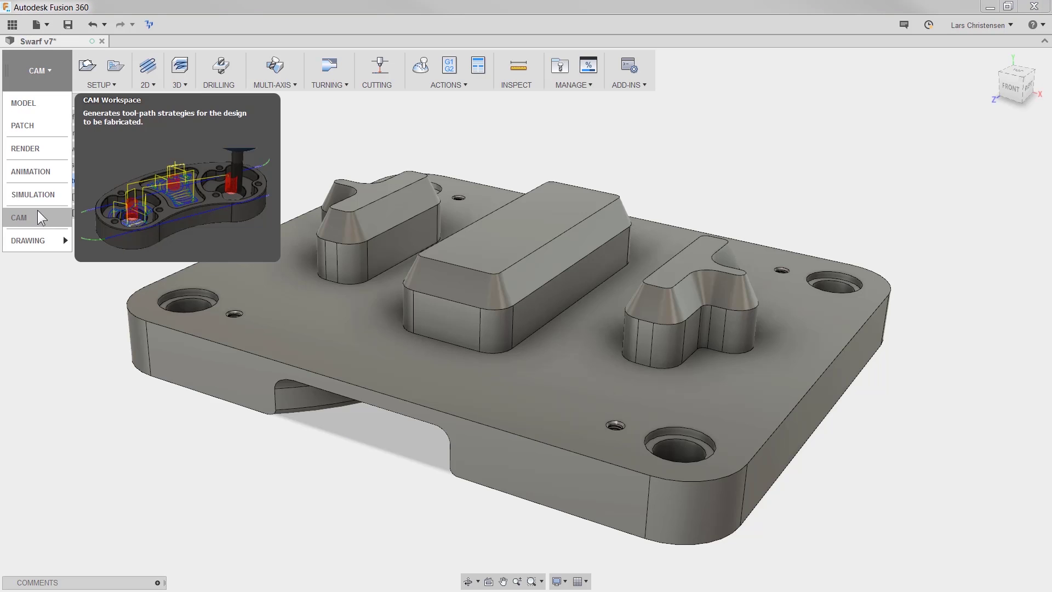
{"action": "left_click", "coordinate": [48, 76]}
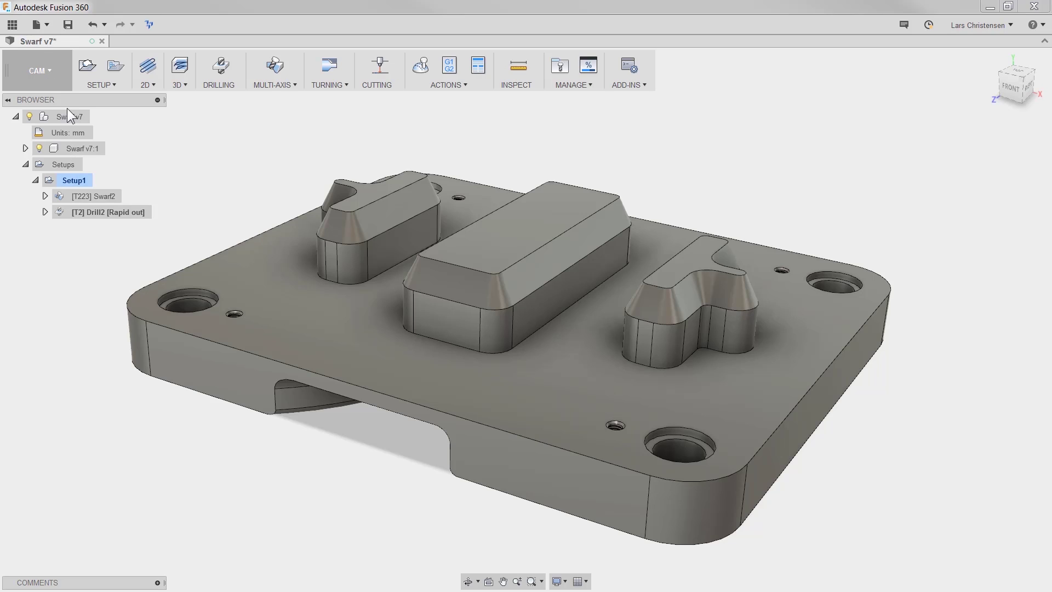
{"action": "left_click", "coordinate": [25, 148]}
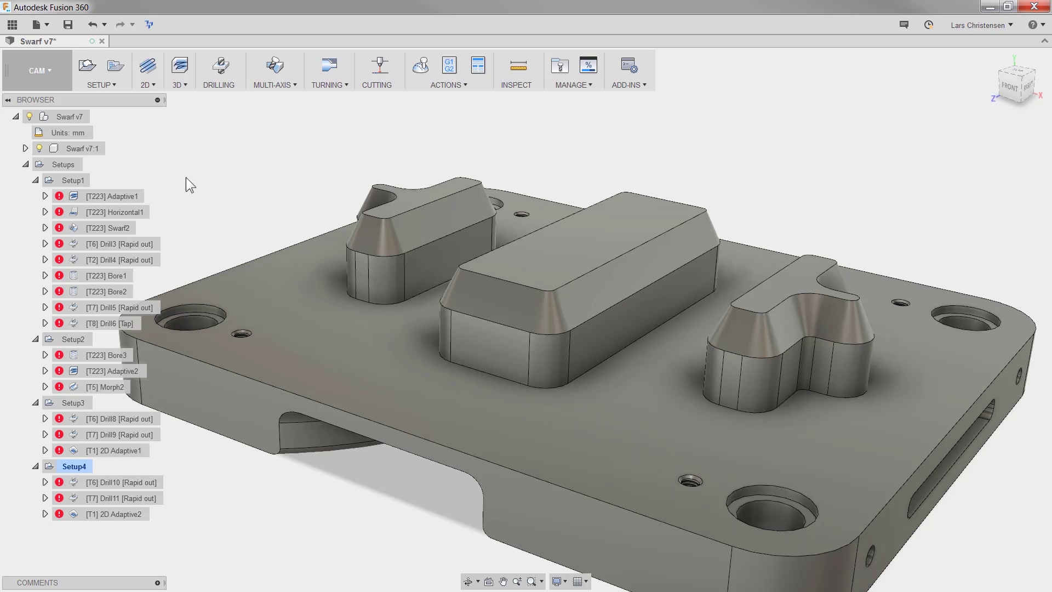
Preview the stock of Setup1 through Setup4, then generate toolpaths for all setups
{"action": "left_click", "coordinate": [78, 184]}
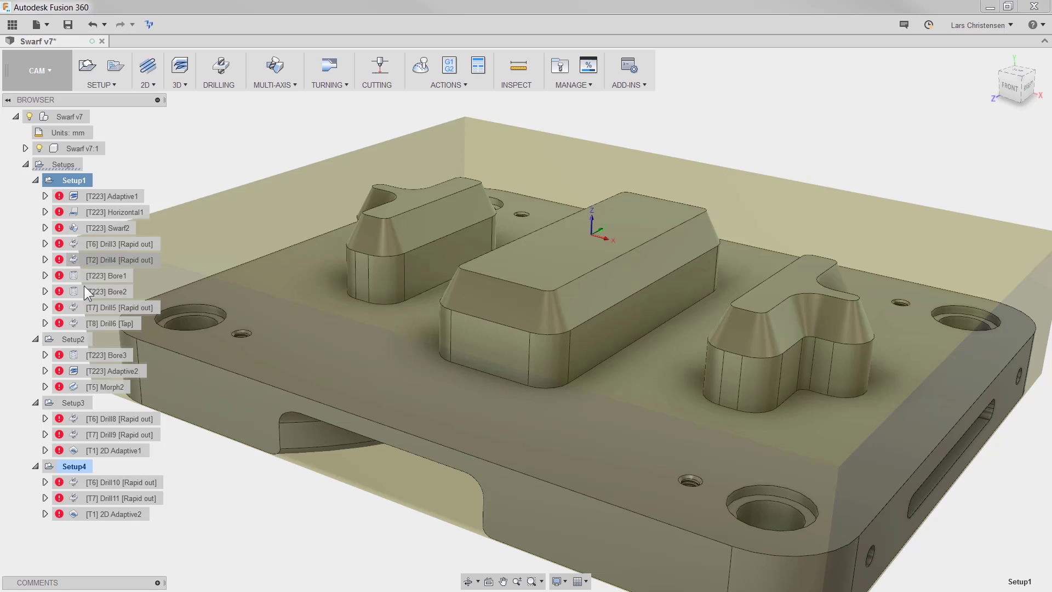
{"action": "left_click", "coordinate": [73, 340]}
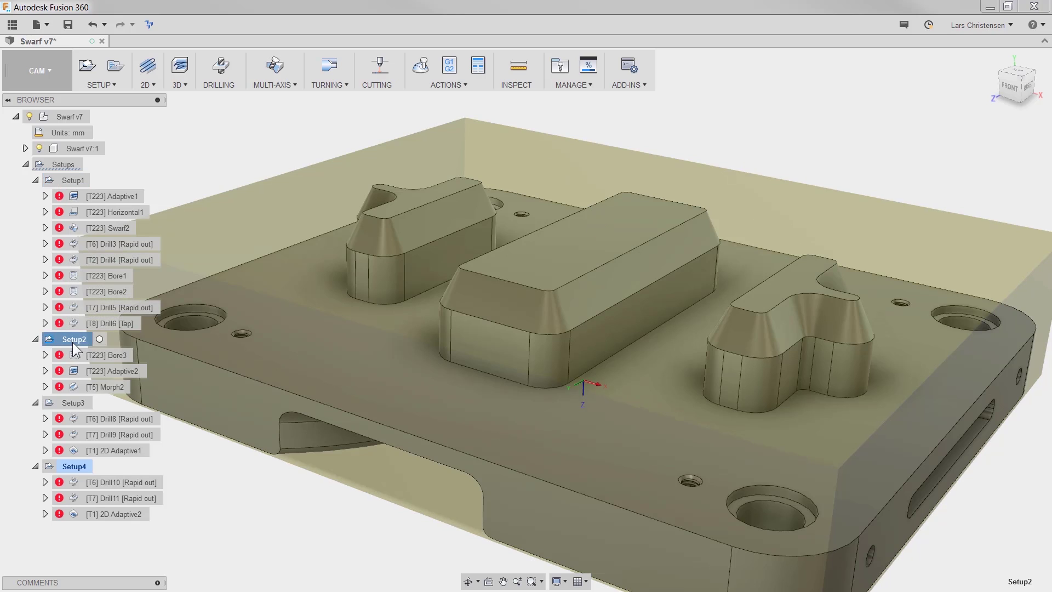
{"action": "left_click", "coordinate": [77, 405]}
{"action": "left_click", "coordinate": [76, 466]}
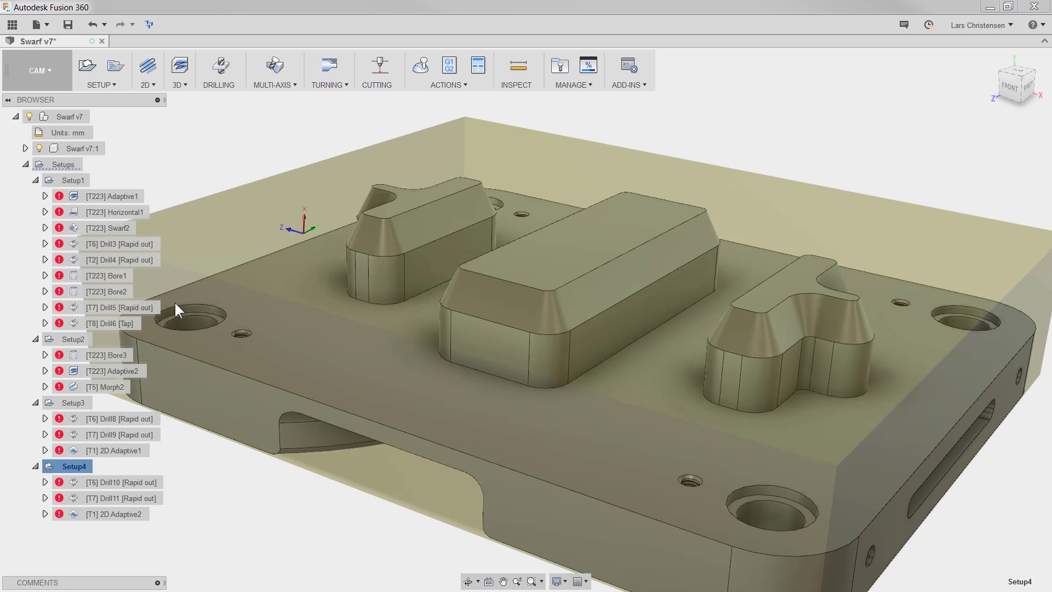
{"action": "left_click", "coordinate": [234, 166]}
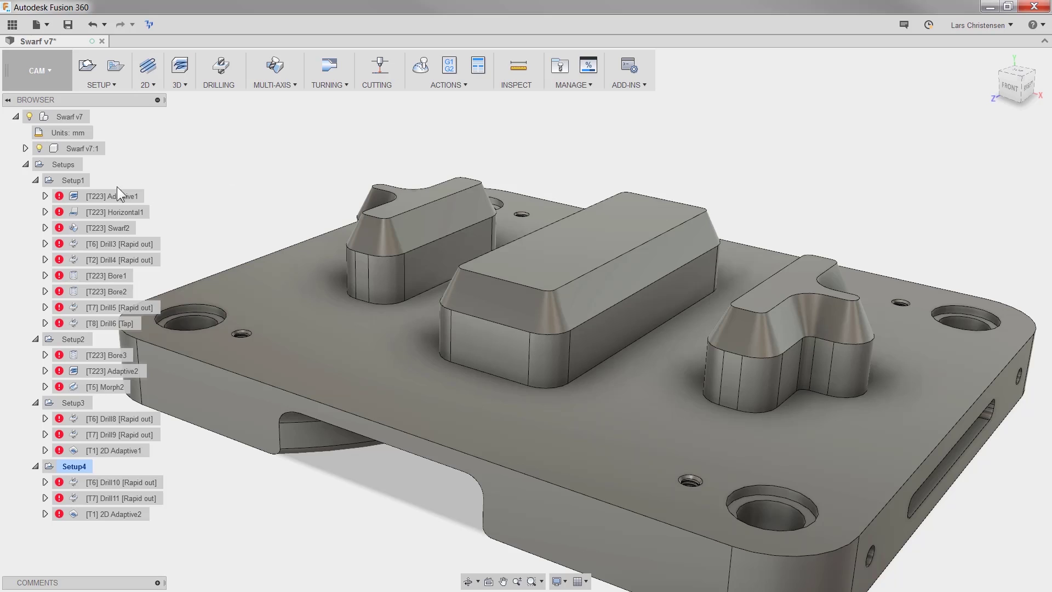
{"action": "right_click", "coordinate": [59, 165]}
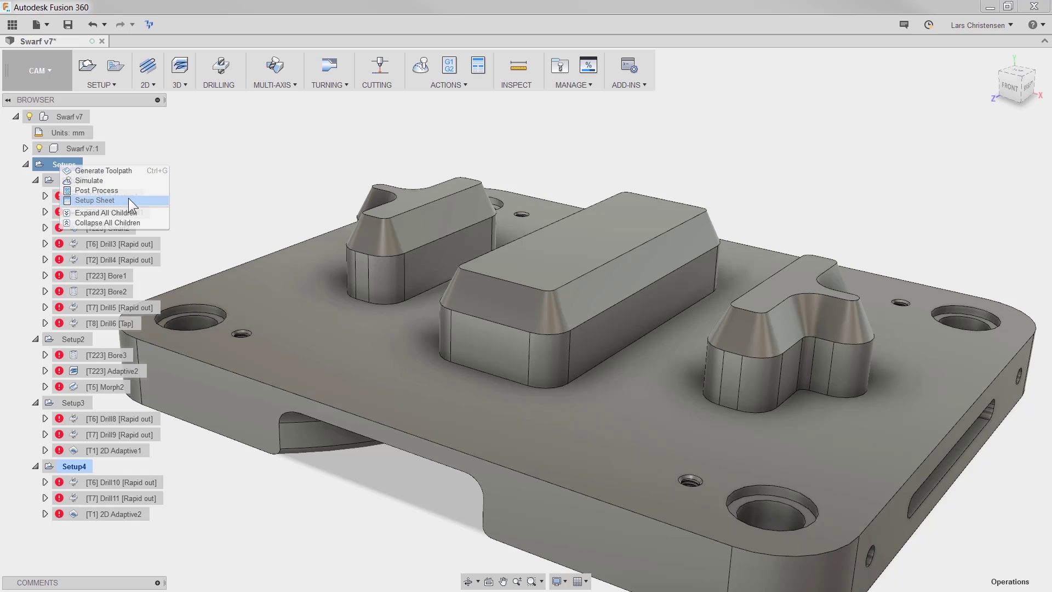
{"action": "left_click", "coordinate": [123, 171]}
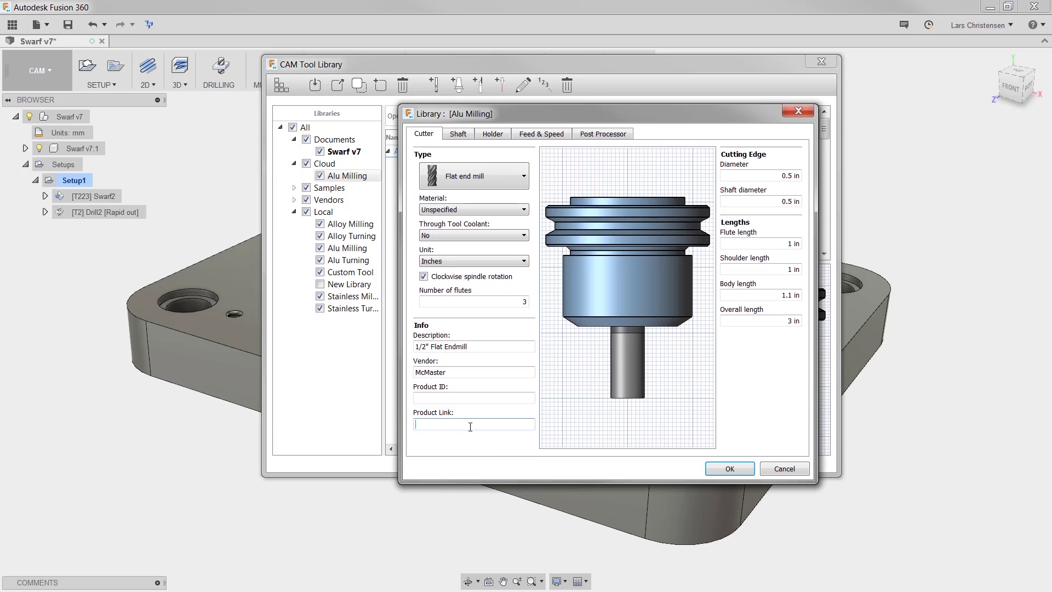
Paste the McMaster product link into the 1/2" flat endmill, save it, and open the product page
{"action": "key", "text": "ctrl+v"}
{"action": "left_click", "coordinate": [728, 468]}
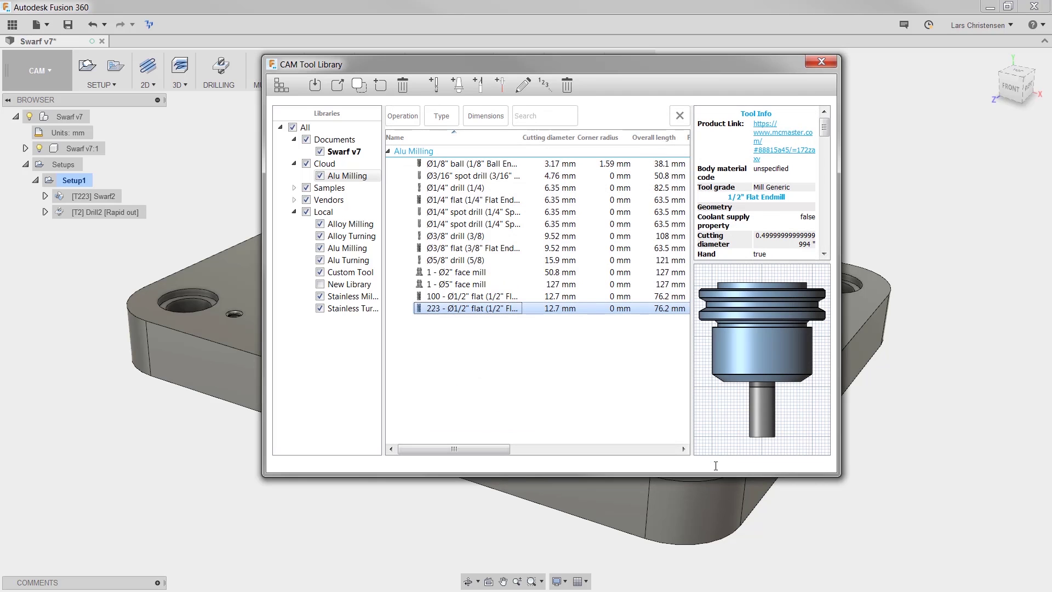
{"action": "left_click", "coordinate": [772, 135]}
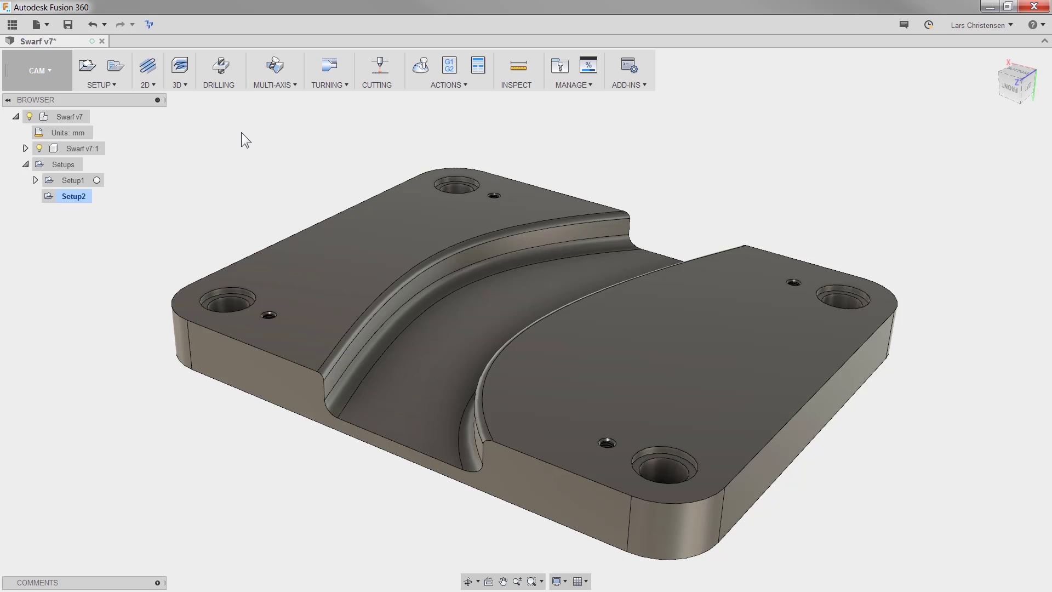
Create a Morph toolpath in Setup2 between the left channel edge chain and the right arc edge
{"action": "left_click", "coordinate": [186, 87]}
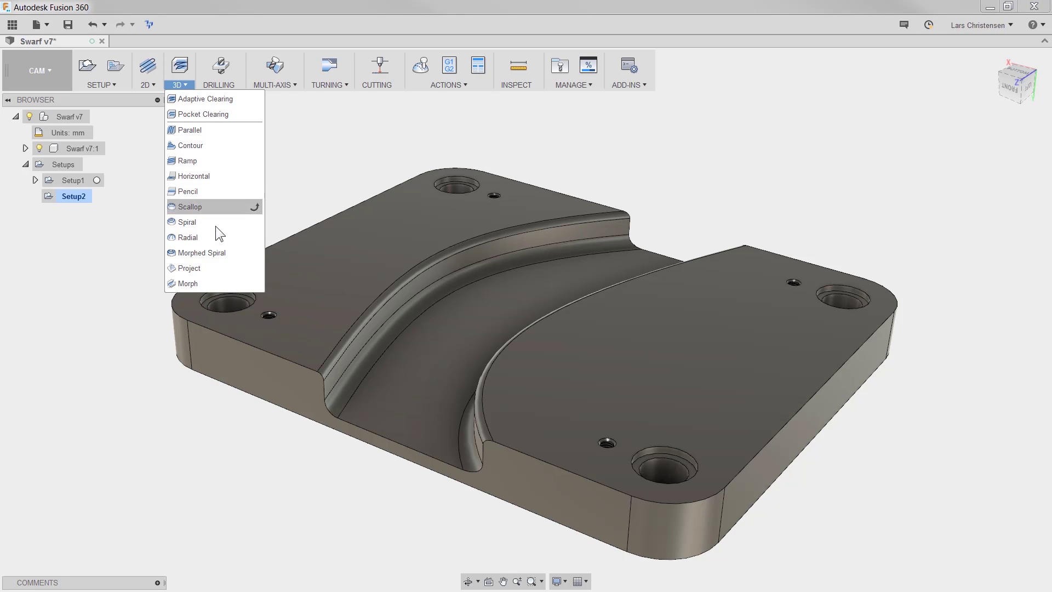
{"action": "left_click", "coordinate": [239, 296]}
{"action": "left_click", "coordinate": [350, 369]}
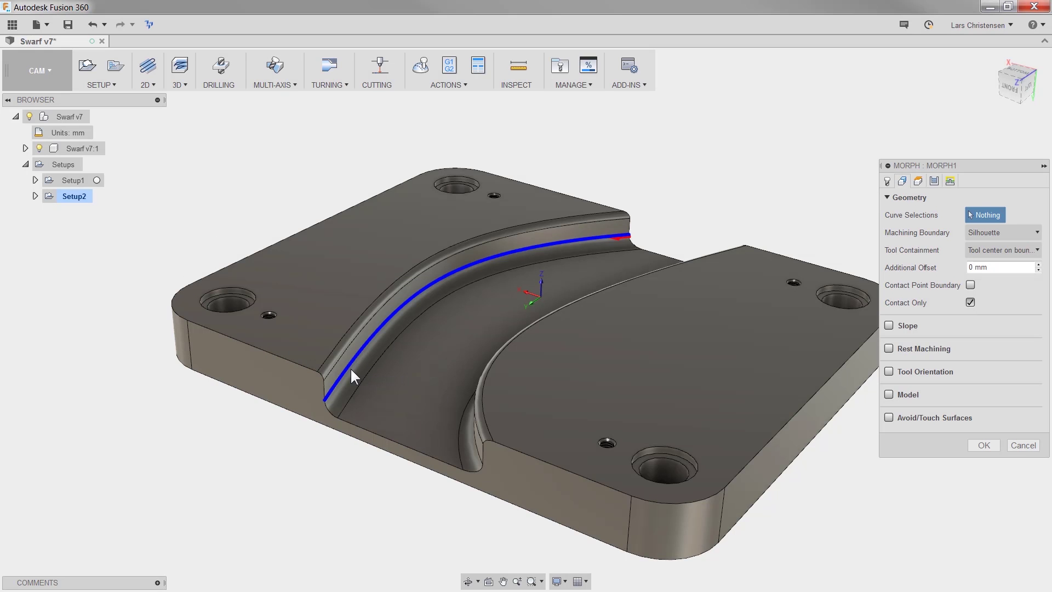
{"action": "middle_click_drag", "start_coordinate": [351, 367], "coordinate": [719, 461], "text": "shift"}
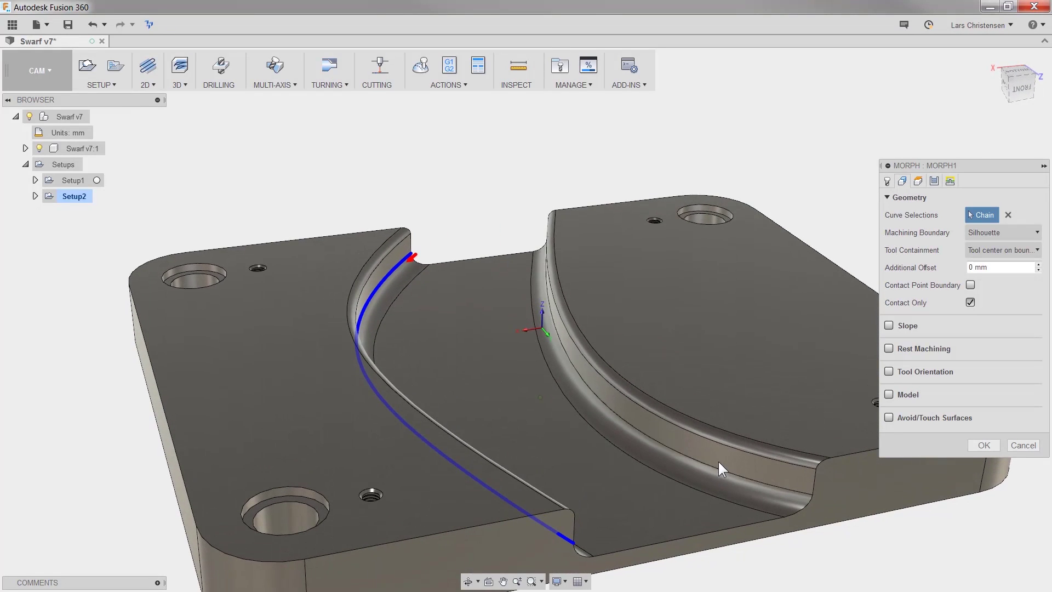
{"action": "left_click", "coordinate": [718, 461]}
{"action": "left_click", "coordinate": [985, 446]}
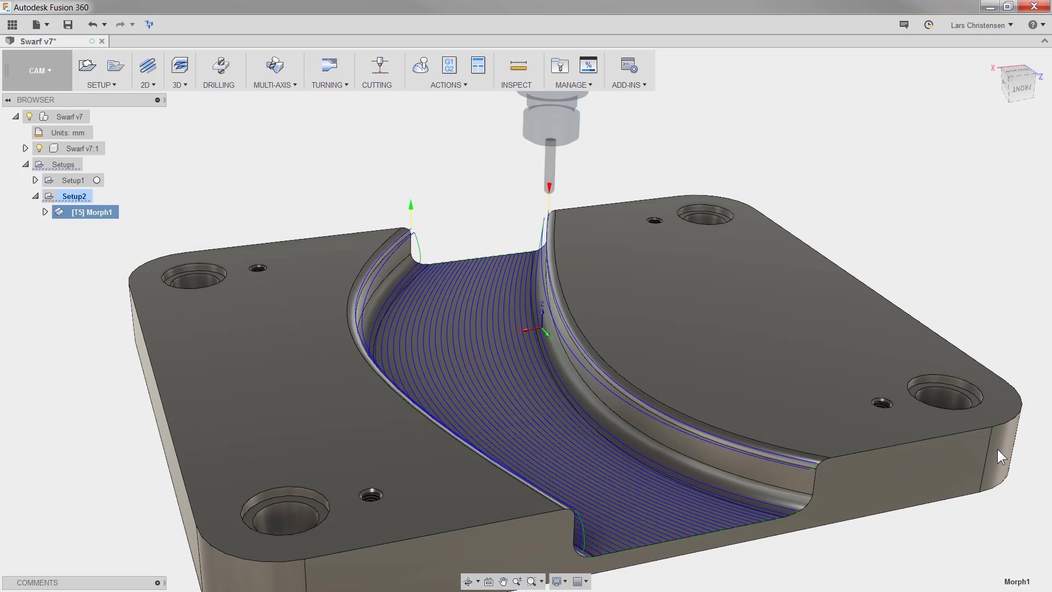